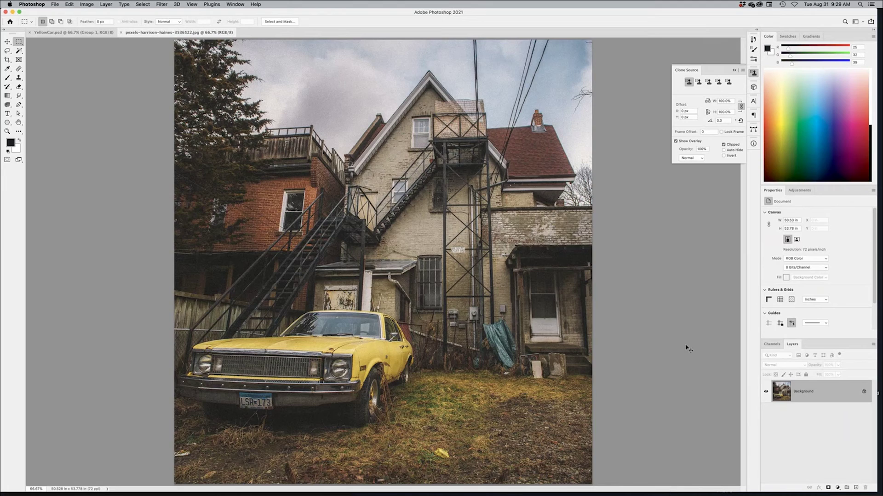
# - Inspect the yellow car in the original photo at 300% magnification, including its bodywork and wheels, and return to the full image
pyautogui.press('super+equal')
pyautogui.press('super+equal')
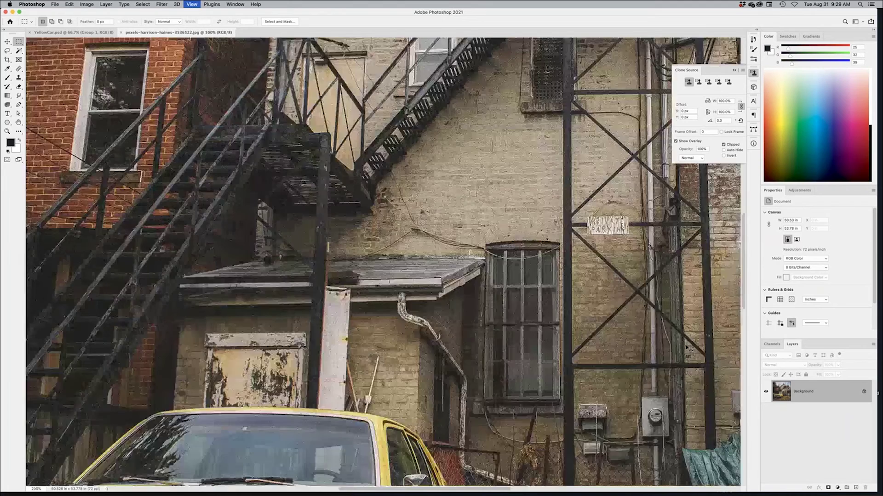
pyautogui.press('super+equal')
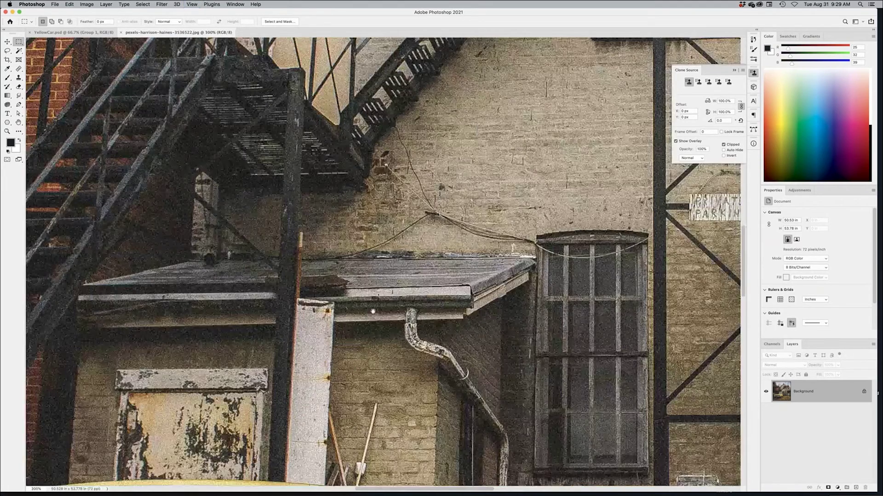
pyautogui.scroll(-10, 373, 311)
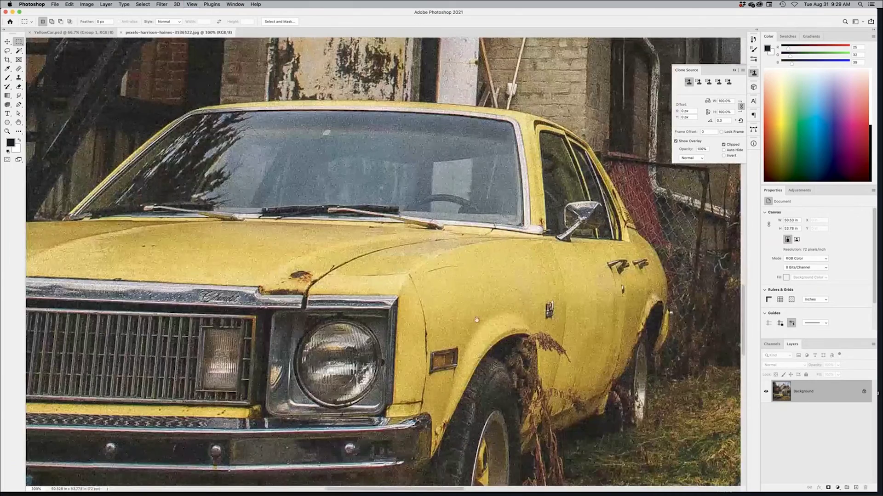
pyautogui.hscroll(5, 477, 320)
pyautogui.scroll(-3, 477, 320)
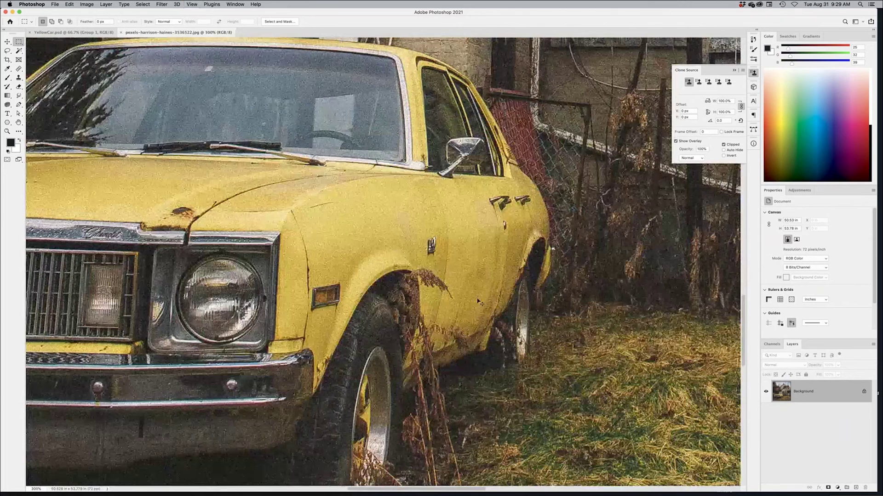
pyautogui.press('super+0')
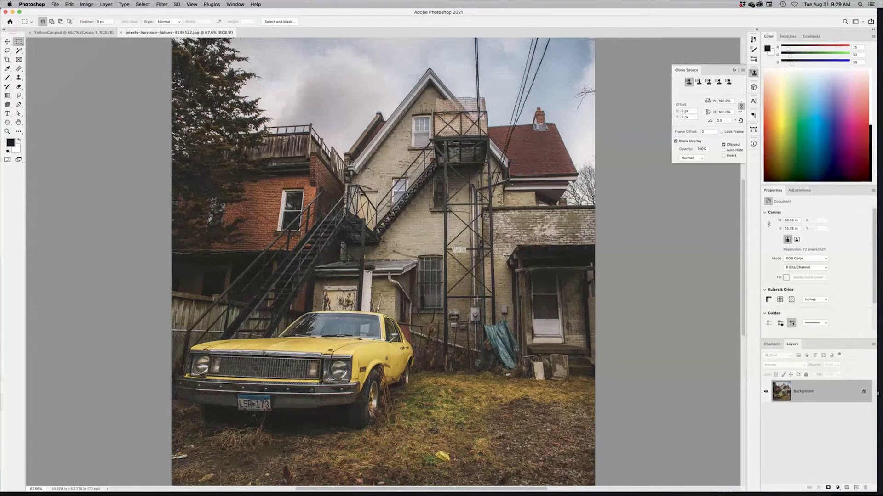
# - Compare the finished YellowCar.psd with the original pexels photo, ending on the original document
pyautogui.click(62, 33)
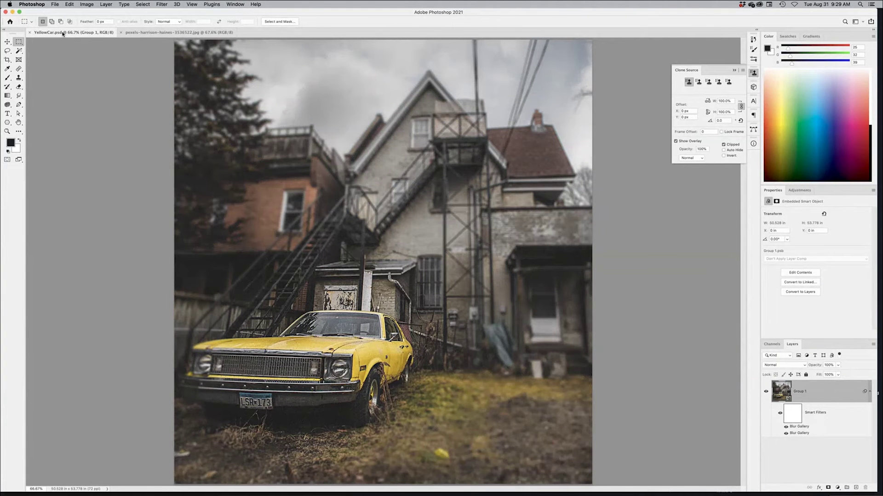
pyautogui.click(135, 33)
pyautogui.click(154, 32)
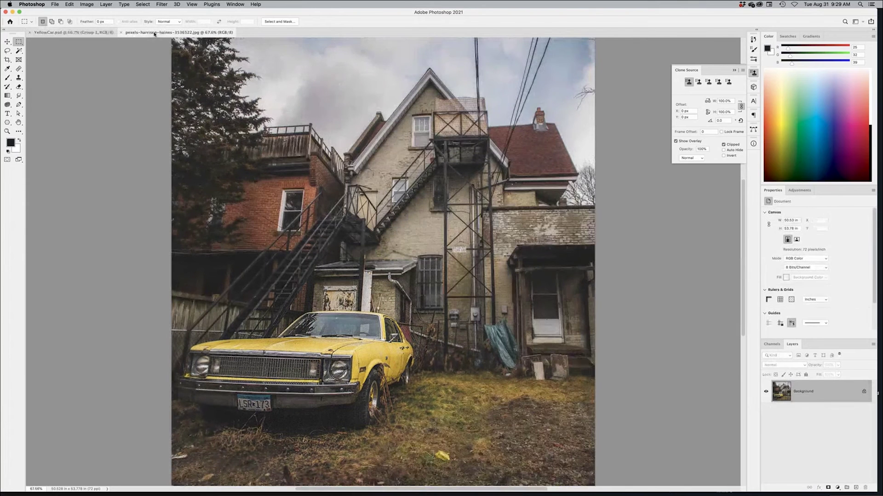
pyautogui.click(88, 32)
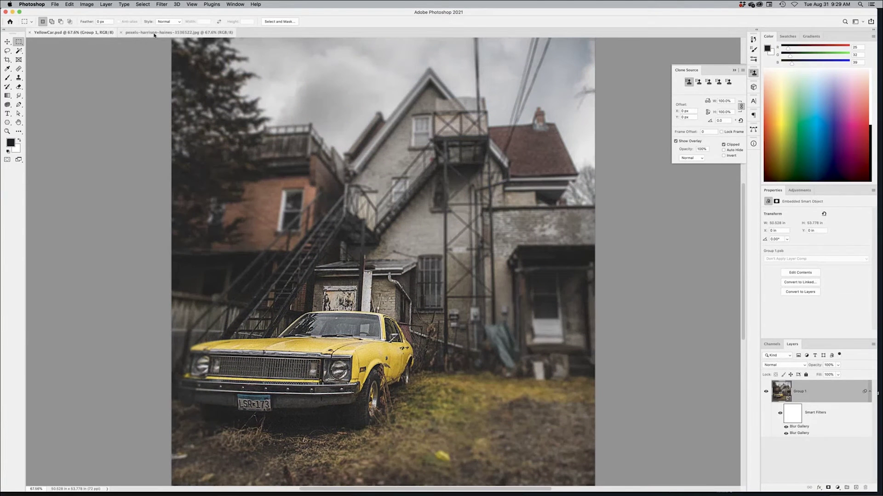
pyautogui.click(155, 33)
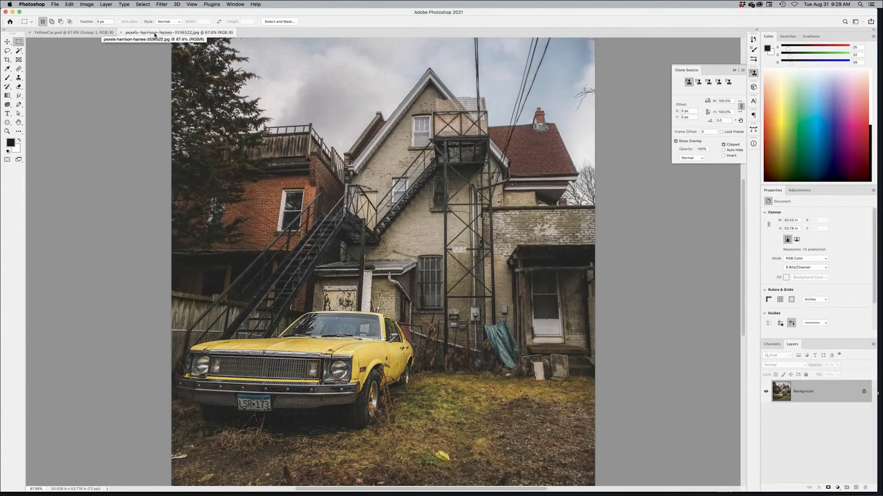
# - Convert the locked Background into a regular layer named Layer 0 and duplicate it
pyautogui.doubleClick(782, 395)
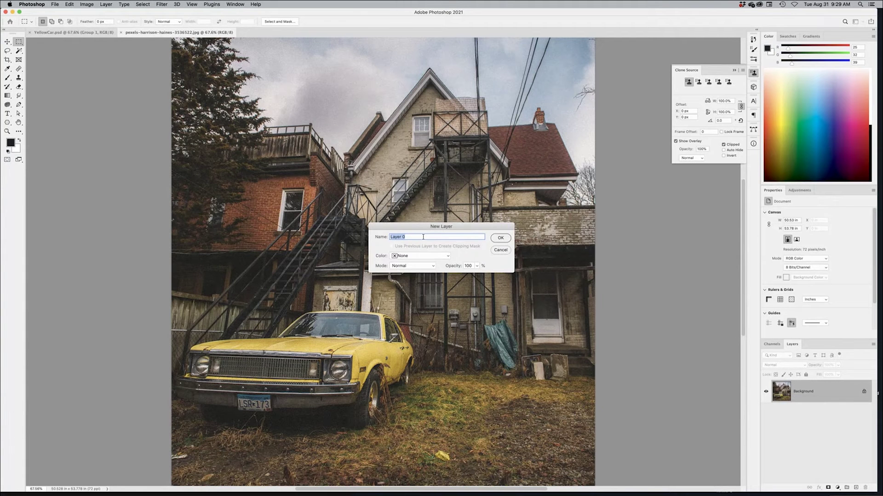
pyautogui.click(500, 237)
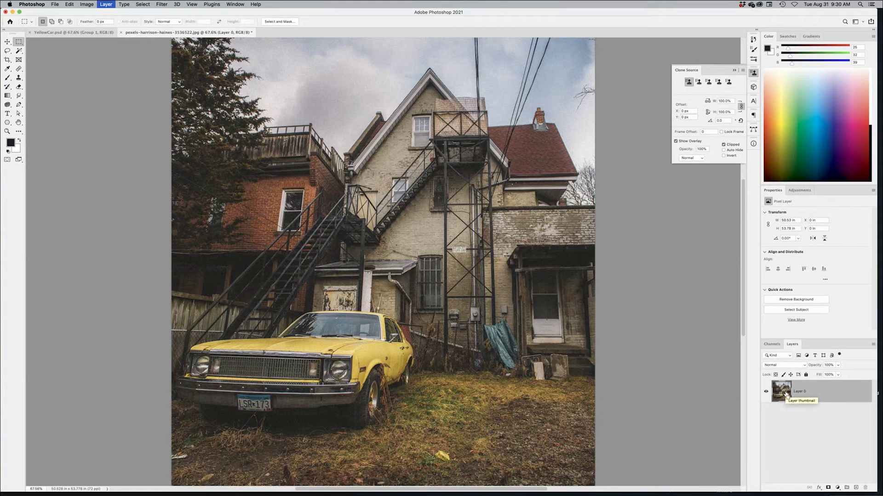
pyautogui.press('super+j')
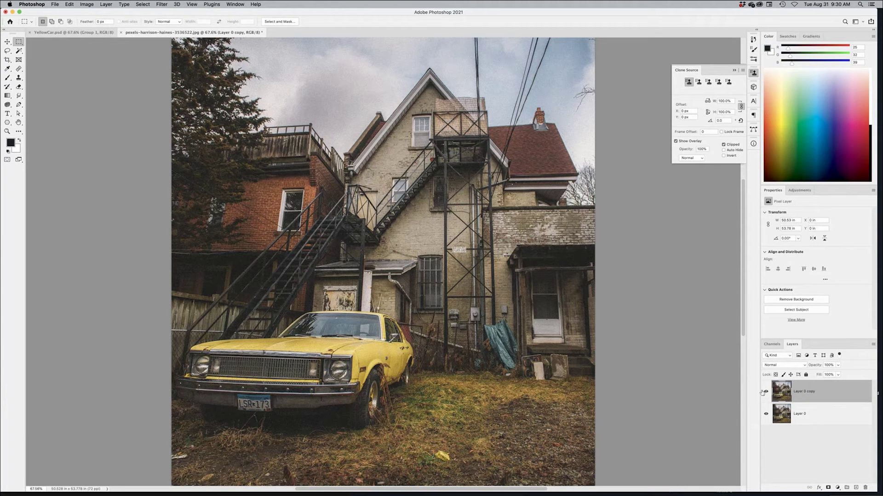
# - Apply the High Pass filter to Layer 0 copy with a radius of about 9 pixels
pyautogui.click(164, 5)
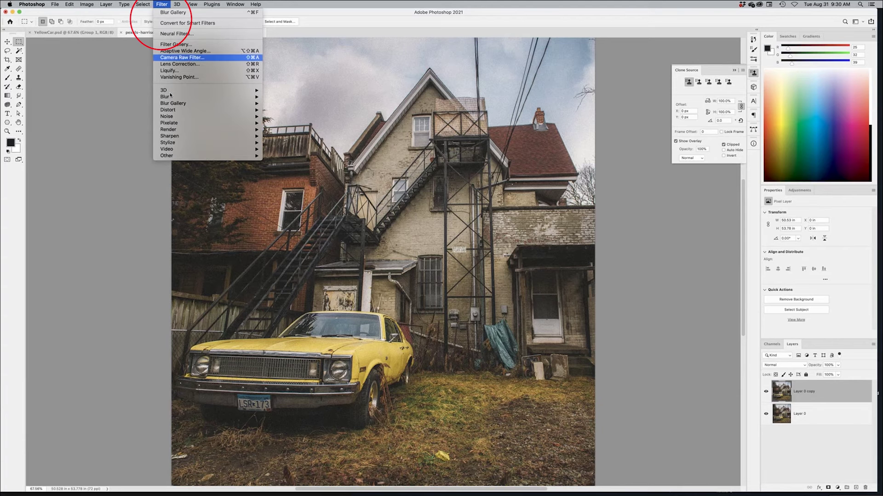
pyautogui.moveTo(174, 156)
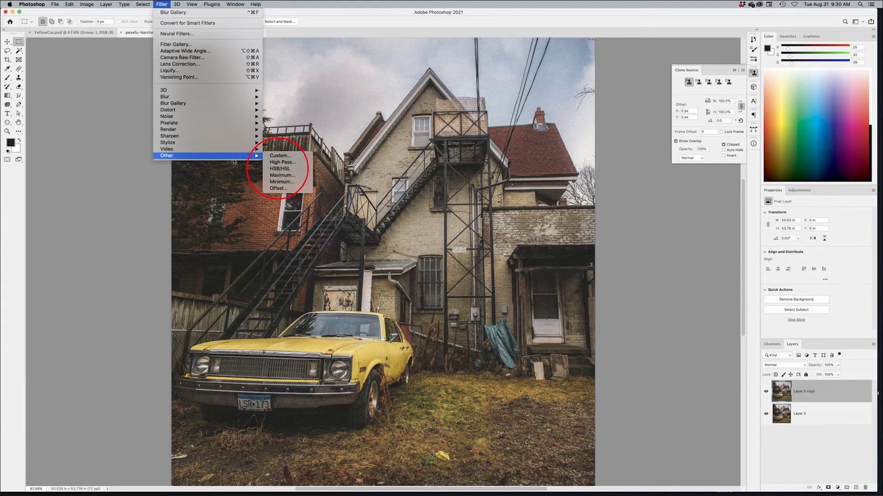
pyautogui.click(285, 164)
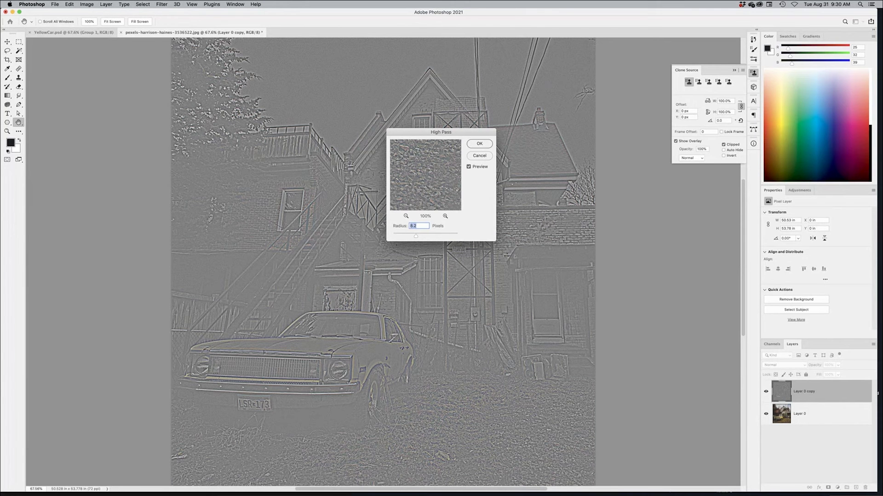
pyautogui.press('alt')
pyautogui.keyDown('super'); pyautogui.click(514, 337); pyautogui.keyUp('super')
pyautogui.keyDown('super'); pyautogui.click(514, 337); pyautogui.keyUp('super')
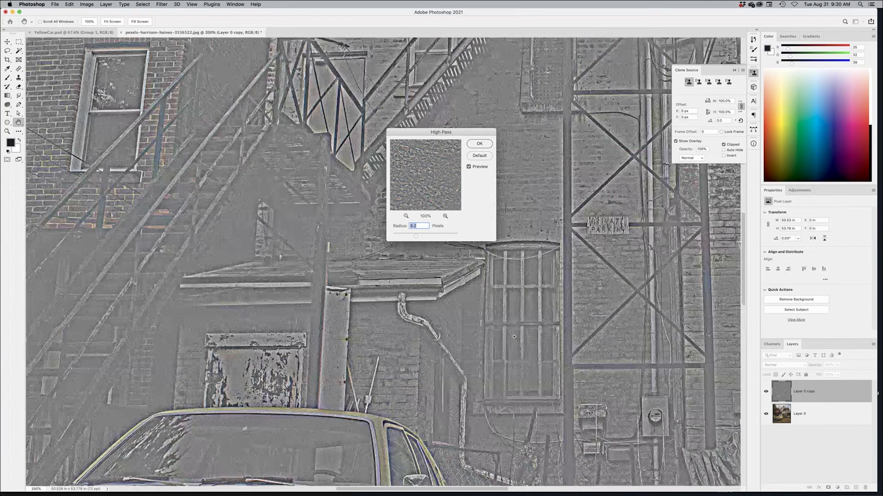
pyautogui.keyDown('alt'); pyautogui.click(514, 337); pyautogui.keyUp('alt')
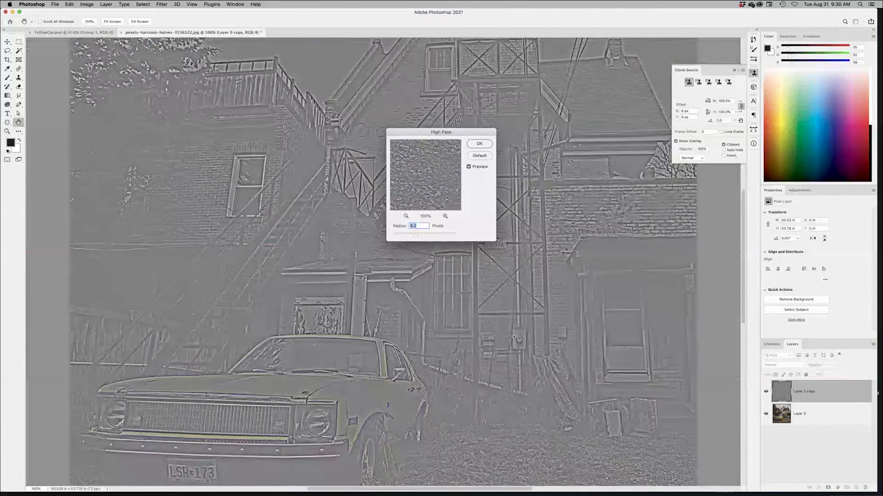
pyautogui.keyDown('alt'); pyautogui.click(514, 337); pyautogui.keyUp('alt')
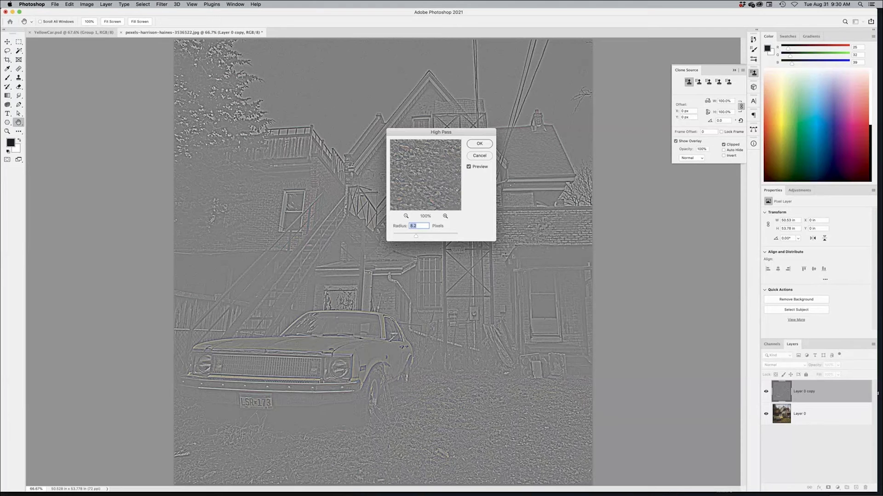
pyautogui.click(400, 236)
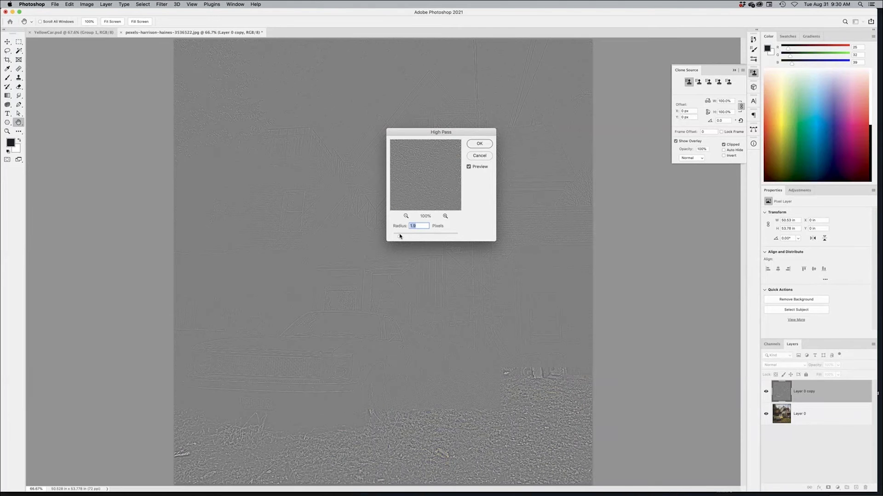
pyautogui.moveTo(399, 236); pyautogui.dragTo(436, 237)
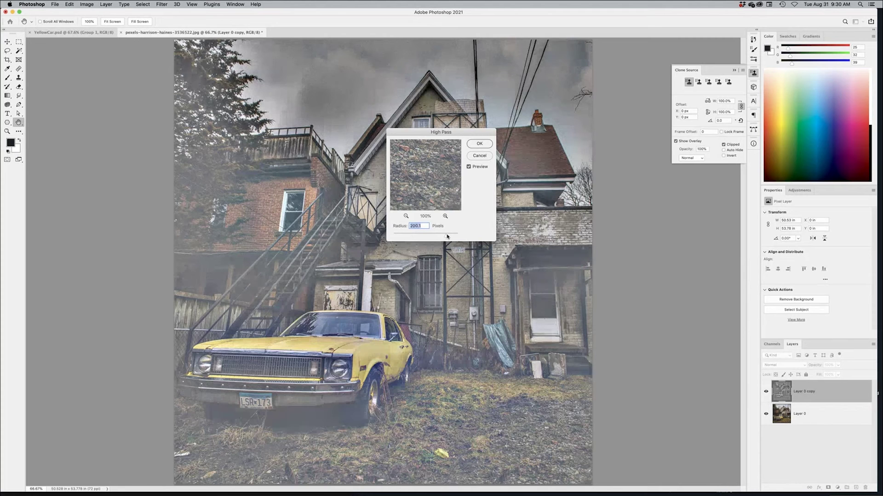
pyautogui.moveTo(446, 235); pyautogui.dragTo(418, 237)
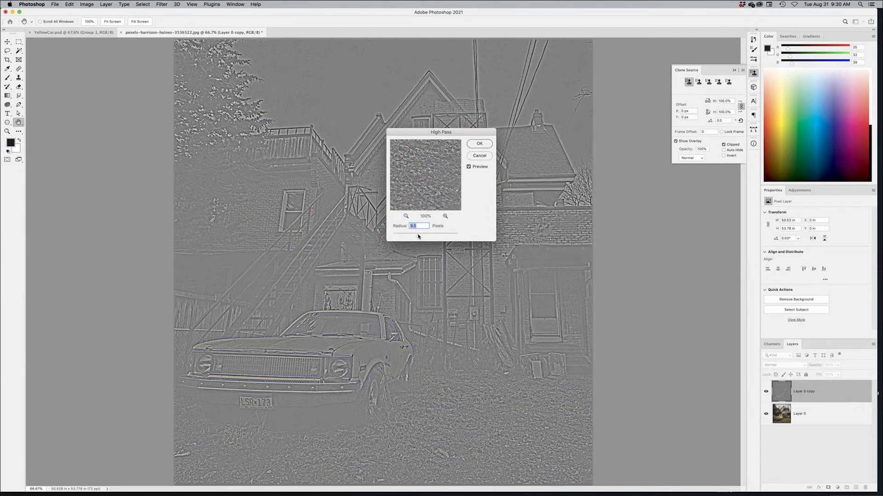
pyautogui.click(484, 146)
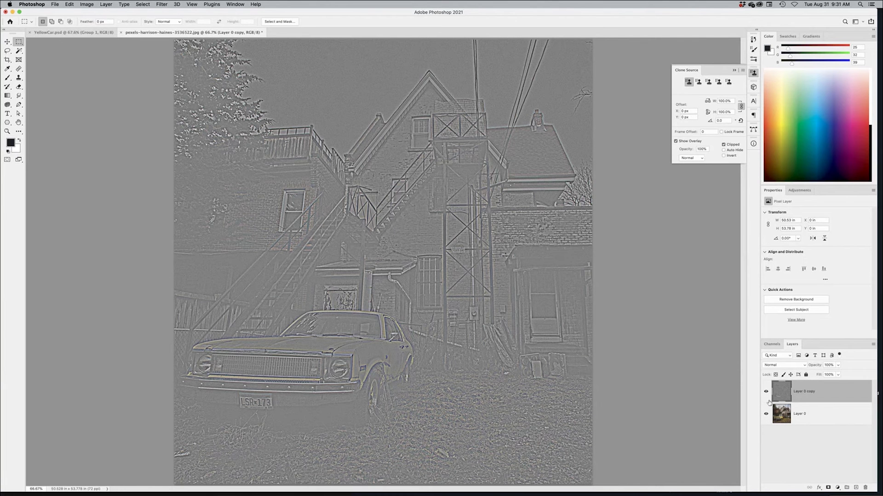
# - Check the high-pass layer against the photo and set its blend mode to Overlay
pyautogui.click(766, 393)
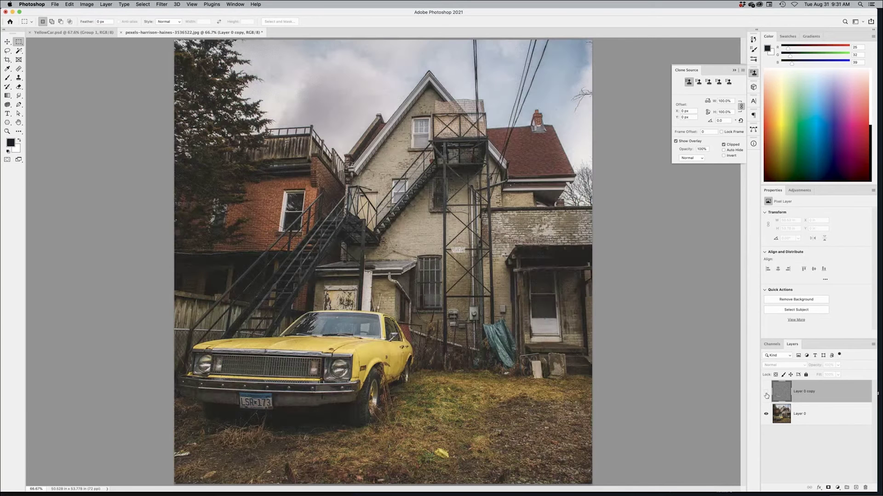
pyautogui.click(765, 393)
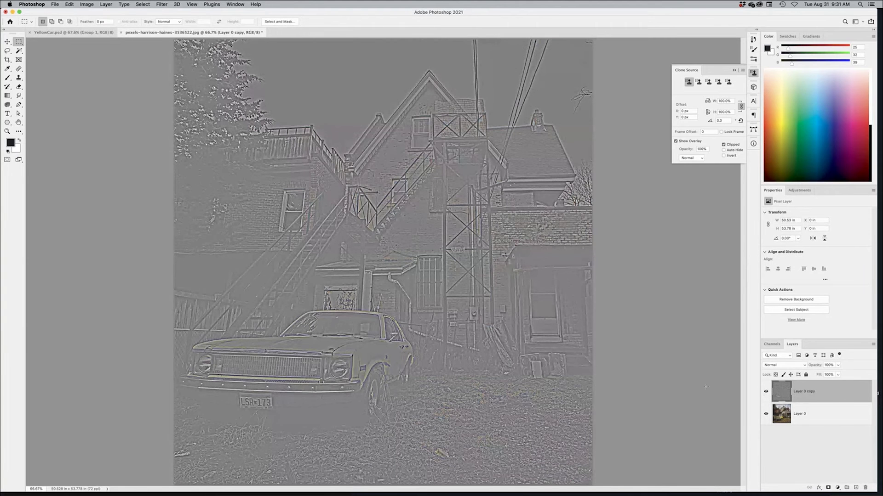
pyautogui.click(802, 366)
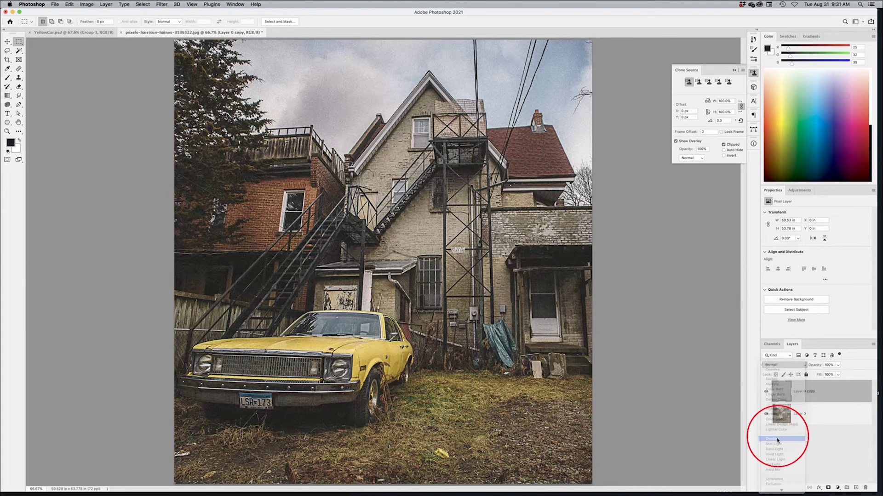
pyautogui.click(775, 439)
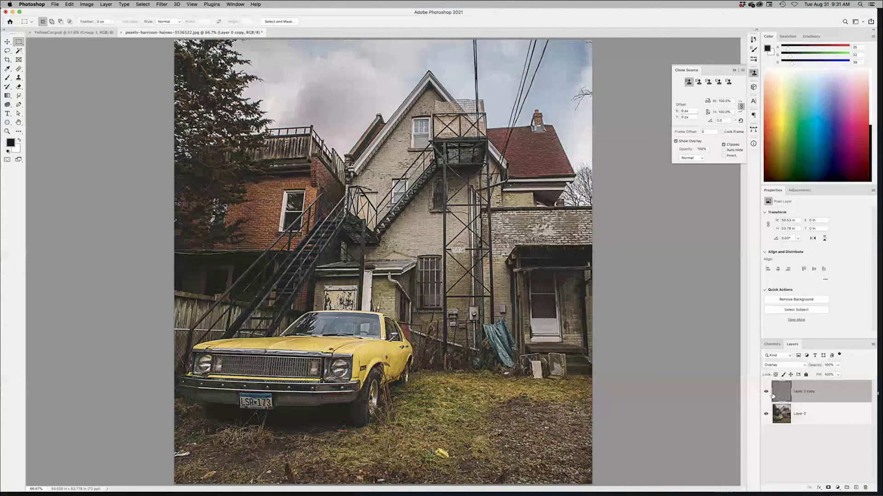
# - Compare the photo with and without the Overlay high-pass layer, leaving that layer visible
pyautogui.click(766, 392)
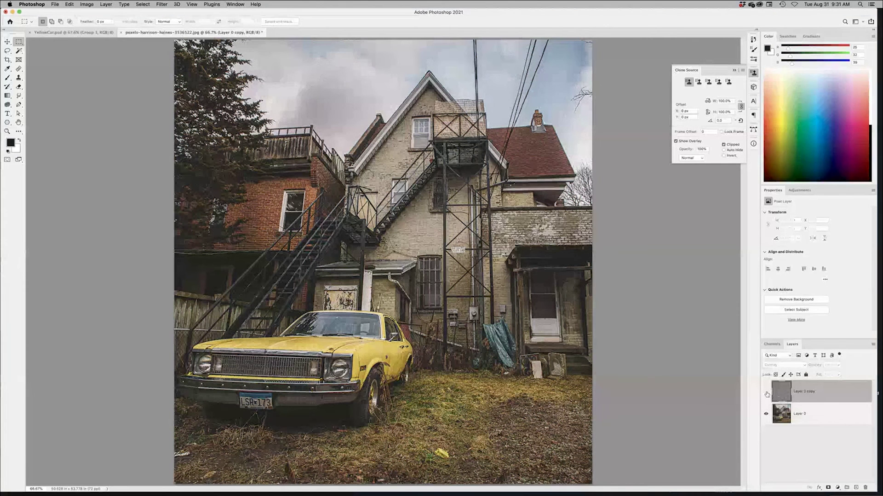
pyautogui.click(766, 392)
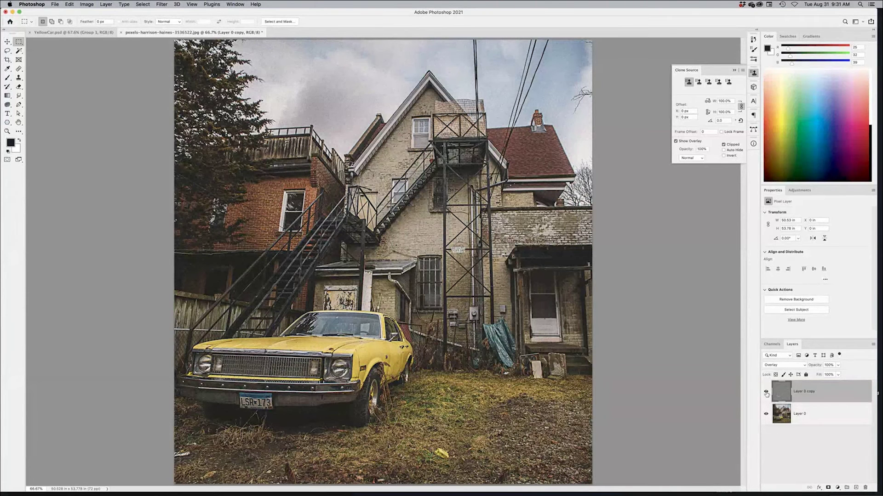
pyautogui.click(766, 393)
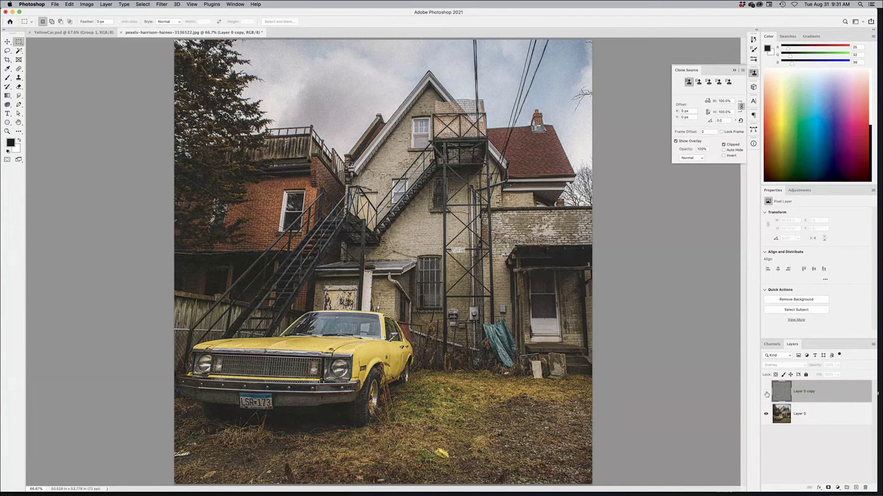
pyautogui.click(766, 393)
pyautogui.click(766, 393)
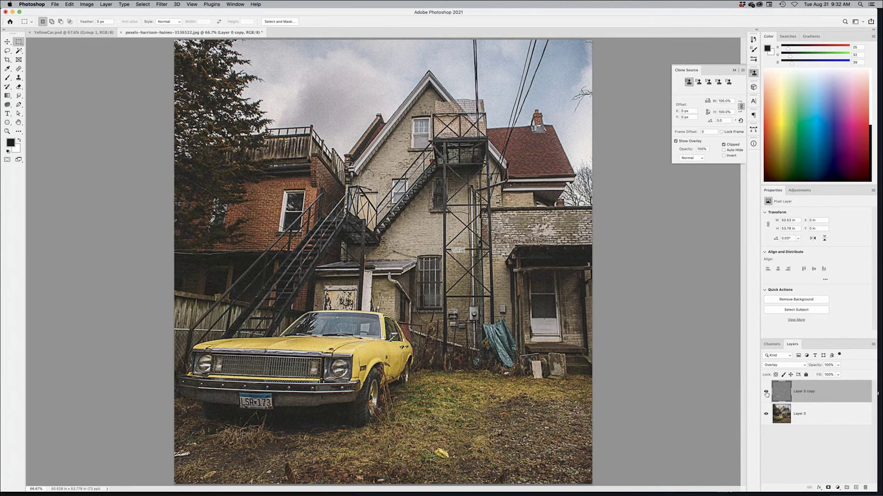
pyautogui.click(766, 392)
# - Add a Vibrance adjustment layer directly above Layer 0 and set its Saturation to about -72
pyautogui.click(785, 417)
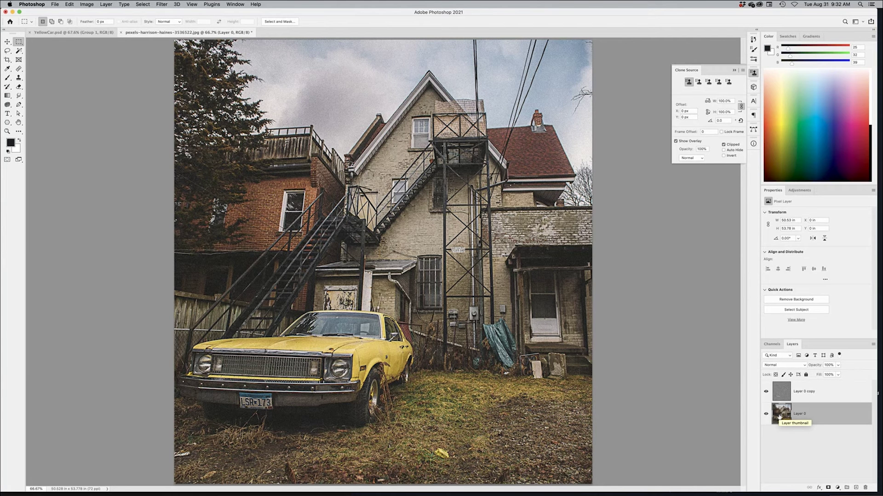
pyautogui.click(799, 191)
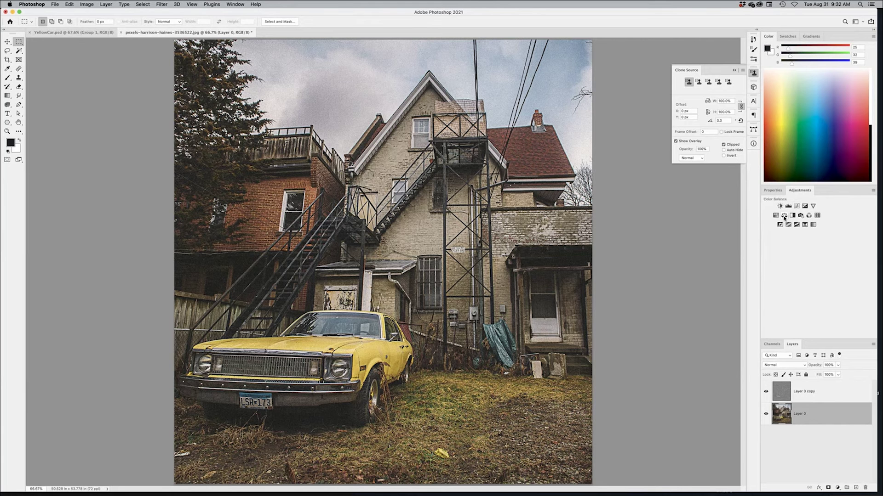
pyautogui.click(812, 207)
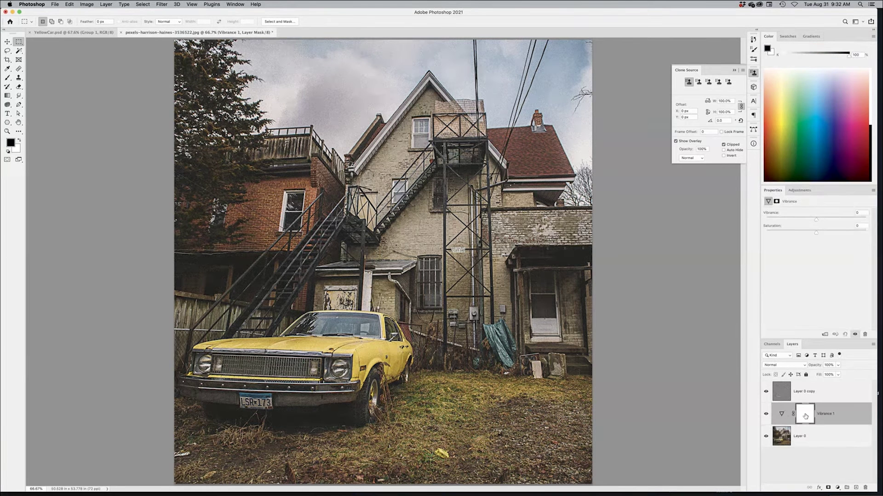
pyautogui.click(781, 417)
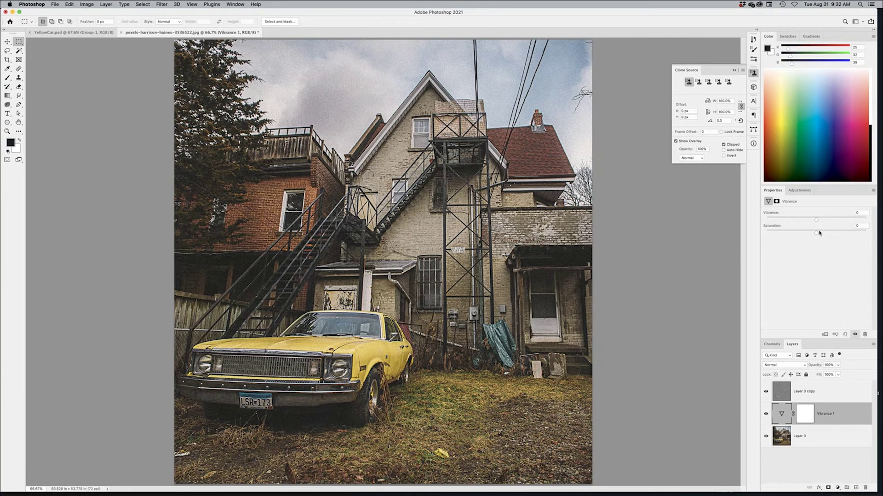
pyautogui.moveTo(816, 233); pyautogui.dragTo(780, 234)
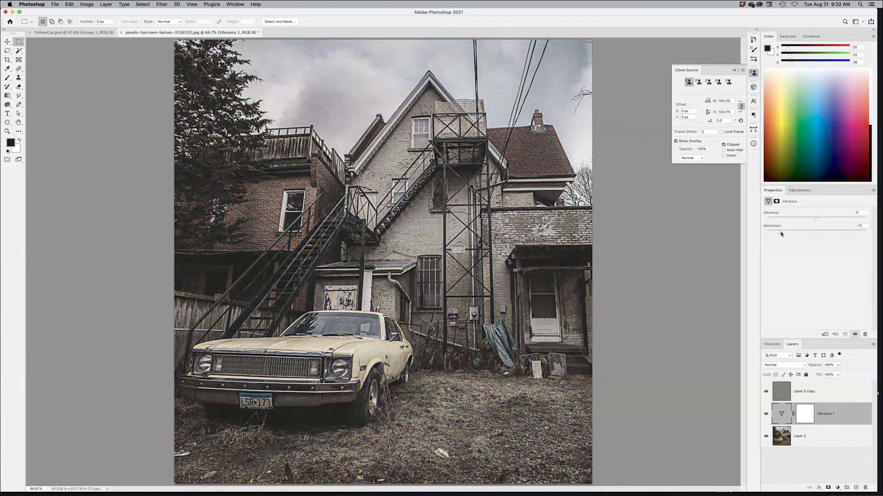
# - Set the Vibrance adjustment's Vibrance to +100 and Saturation to about -20, checking the effect by toggling the layer's visibility
pyautogui.moveTo(780, 233); pyautogui.dragTo(869, 221)
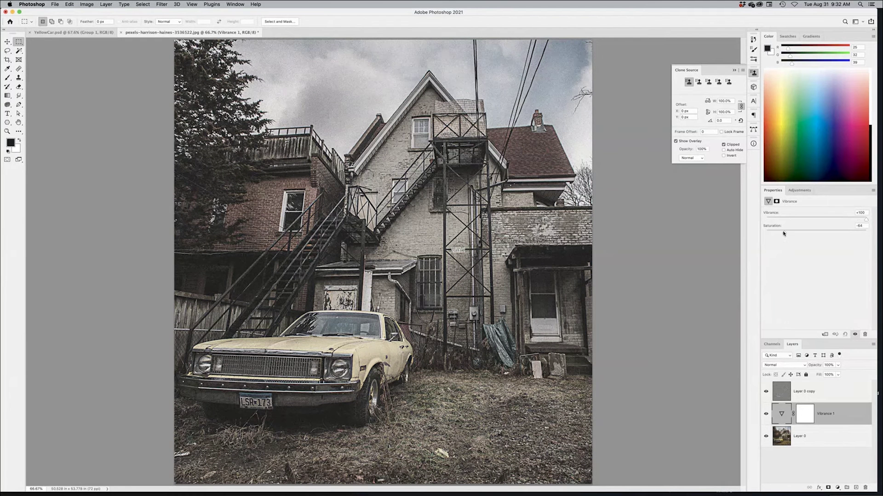
pyautogui.moveTo(784, 233); pyautogui.dragTo(790, 233)
pyautogui.moveTo(789, 232); pyautogui.dragTo(806, 235)
pyautogui.click(766, 416)
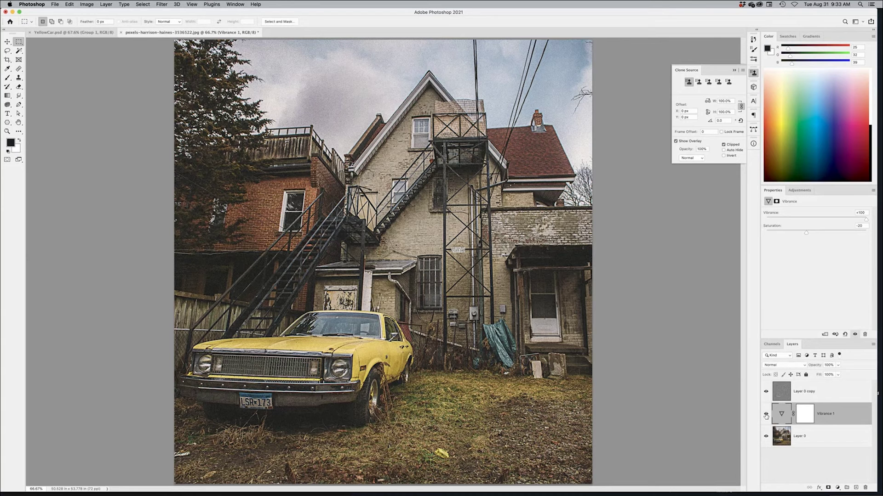
# - Move the Vibrance 1 layer above Layer 0 copy, set its Vibrance to about -86 and raise its Saturation above +70
pyautogui.moveTo(779, 416); pyautogui.dragTo(782, 383)
pyautogui.click(766, 392)
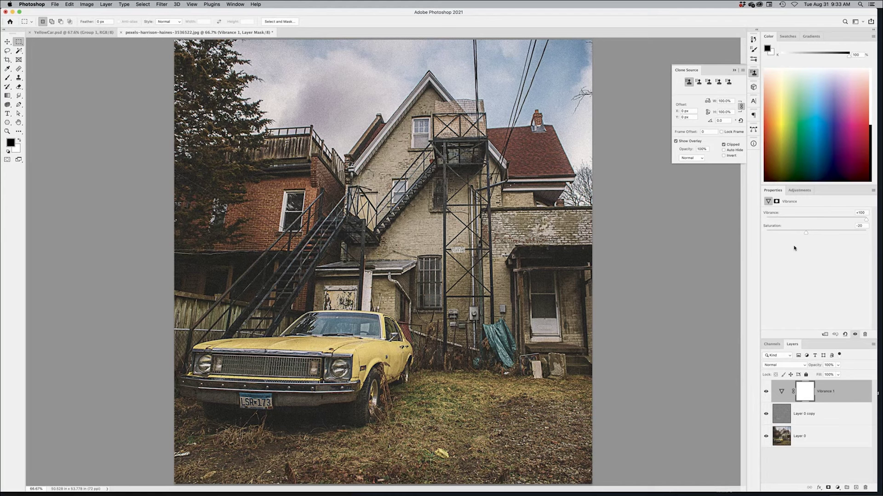
pyautogui.moveTo(807, 233); pyautogui.dragTo(852, 232)
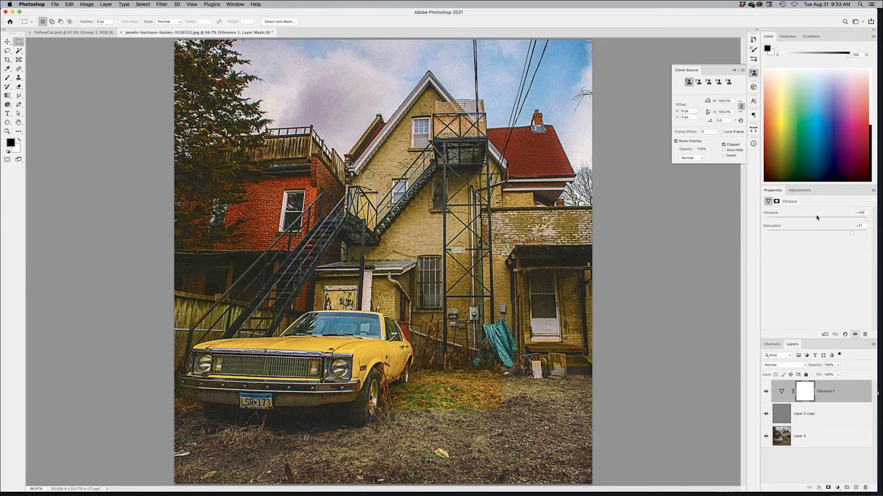
pyautogui.moveTo(775, 219); pyautogui.dragTo(773, 220)
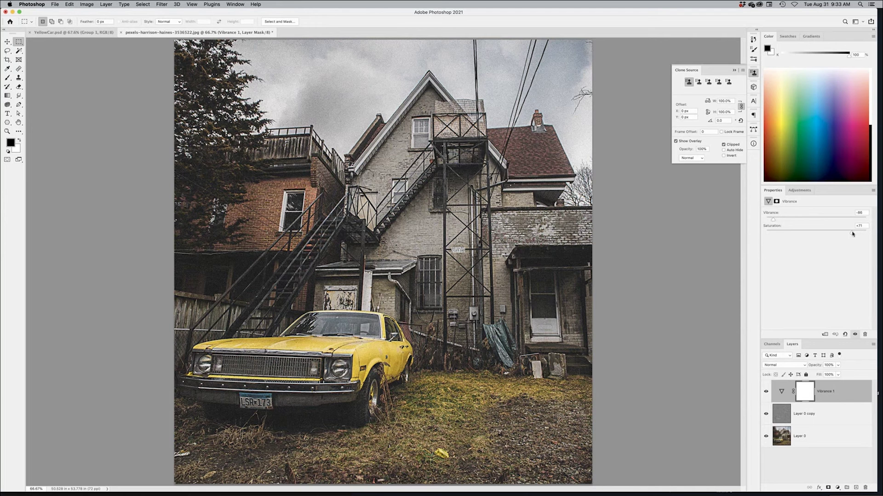
pyautogui.moveTo(852, 234); pyautogui.dragTo(855, 233)
# - Compare the photo with and without the Vibrance adjustment, leaving the layer visible
pyautogui.click(766, 394)
pyautogui.click(766, 394)
pyautogui.click(766, 394)
pyautogui.click(766, 394)
# - Group Layer 0, Layer 0 copy and Vibrance 1 into one layer group
pyautogui.click(787, 462)
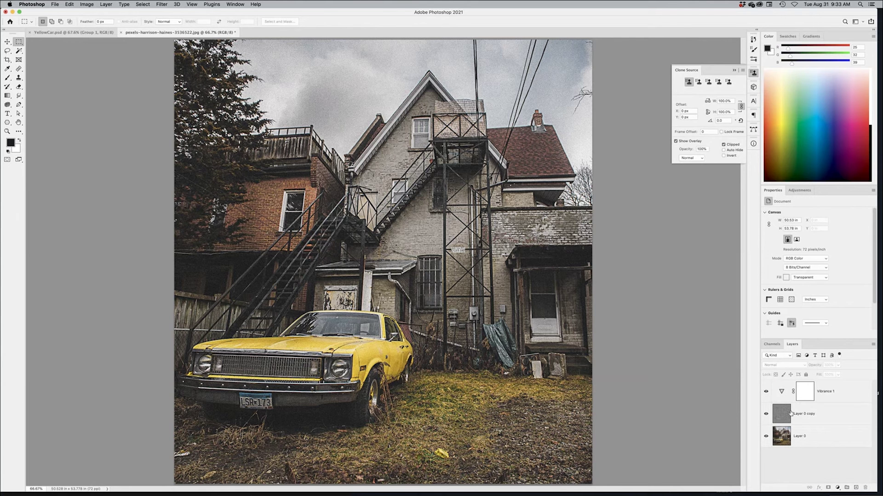
pyautogui.click(782, 440)
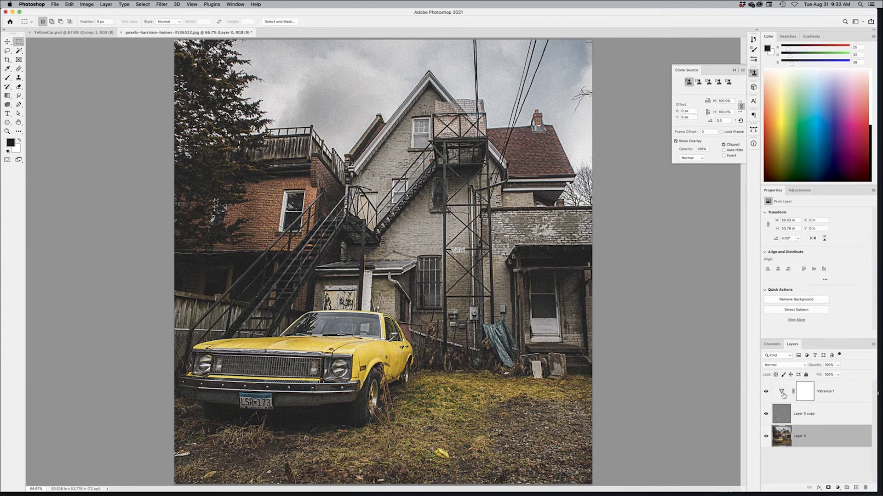
pyautogui.keyDown('shift'); pyautogui.click(851, 398); pyautogui.keyUp('shift')
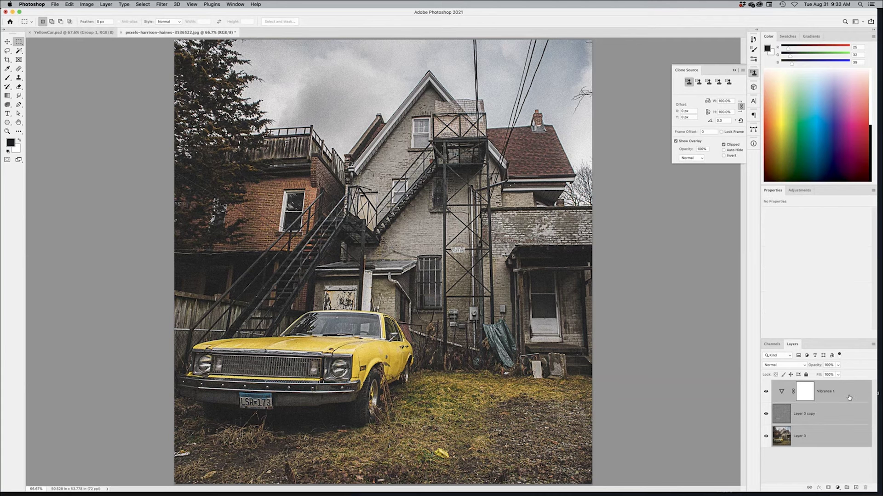
pyautogui.click(846, 488)
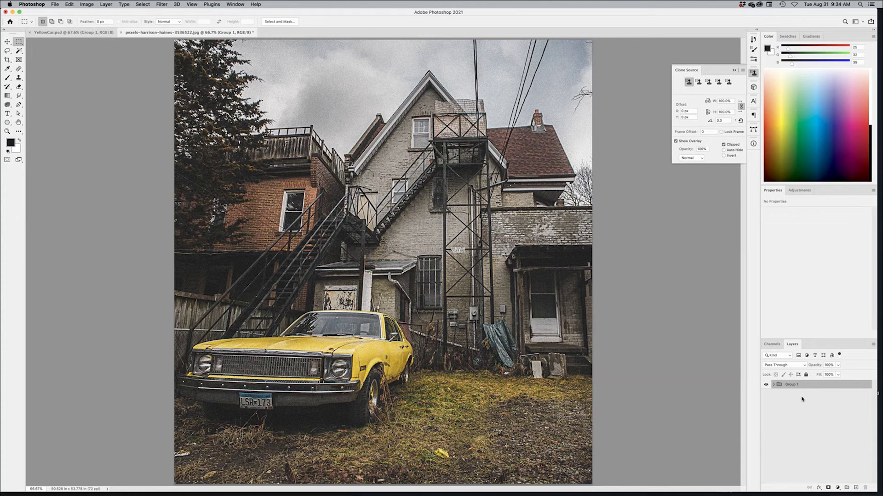
# - Check which filters are available for Group 1 and convert the group to a Smart Object
pyautogui.click(162, 5)
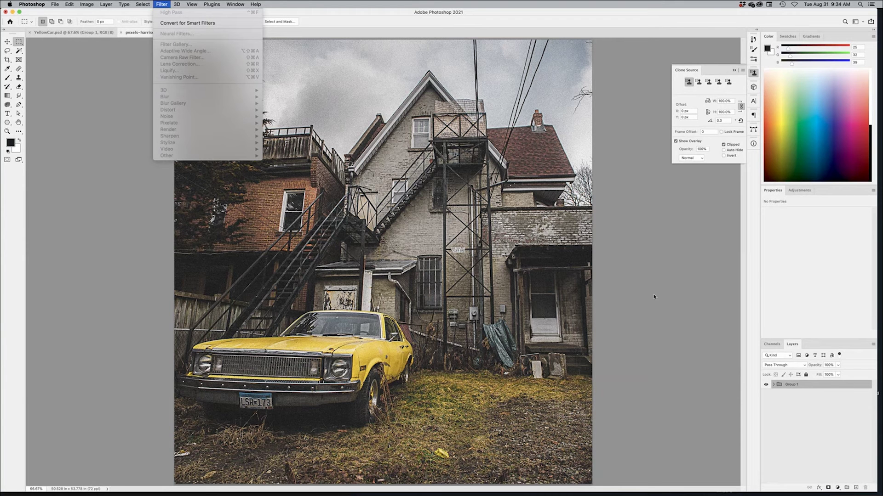
pyautogui.click(699, 332)
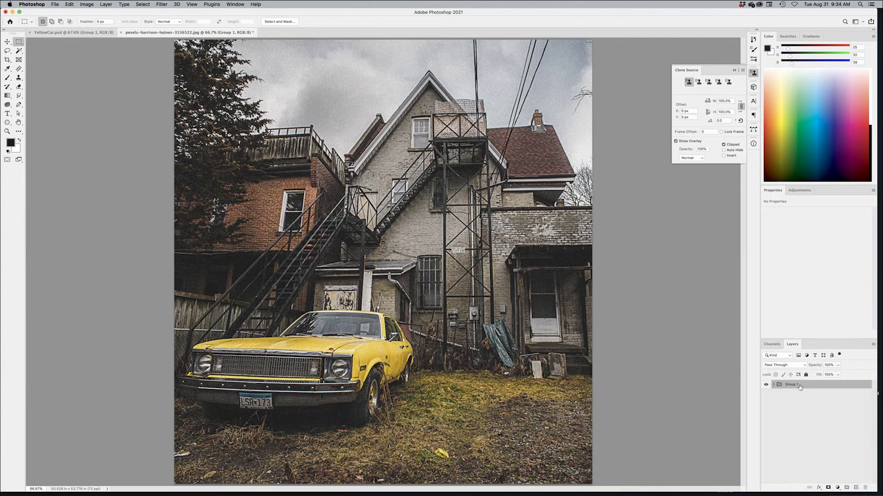
pyautogui.click(772, 385)
pyautogui.click(773, 385)
pyautogui.rightClick(827, 386)
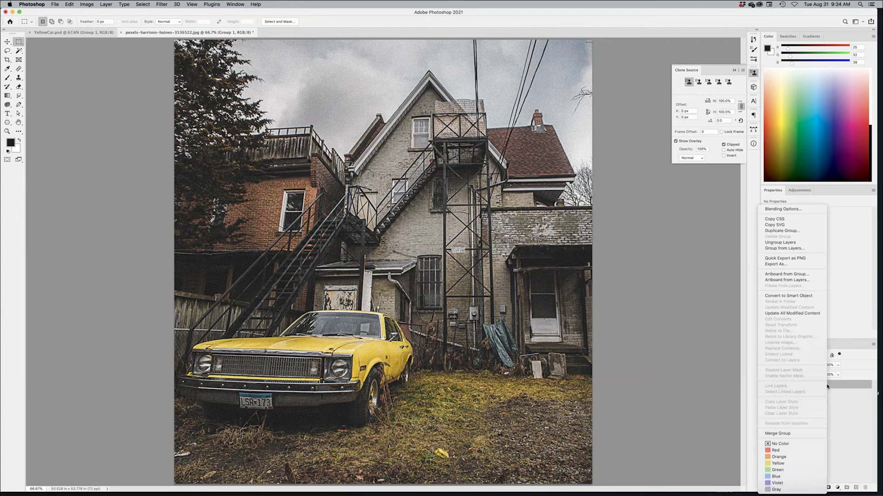
pyautogui.click(801, 299)
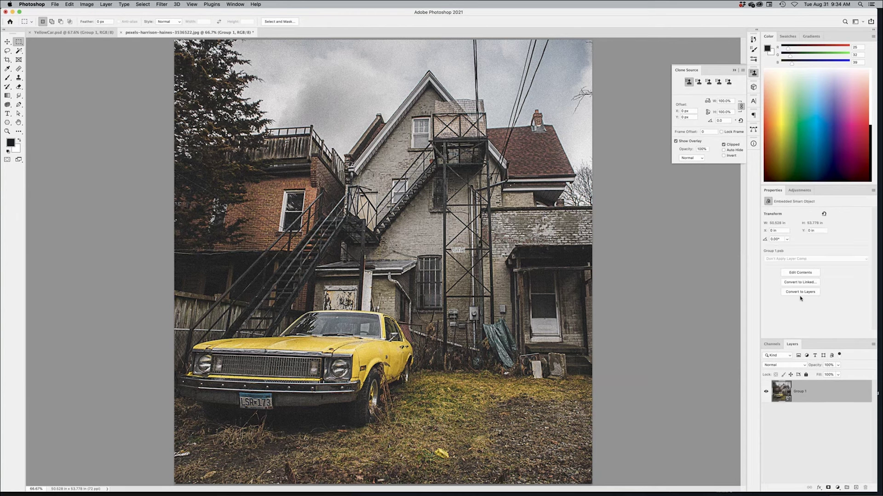
# - Open the Group 1 Smart Object's contents, examine its original layers, and close that document
pyautogui.doubleClick(787, 399)
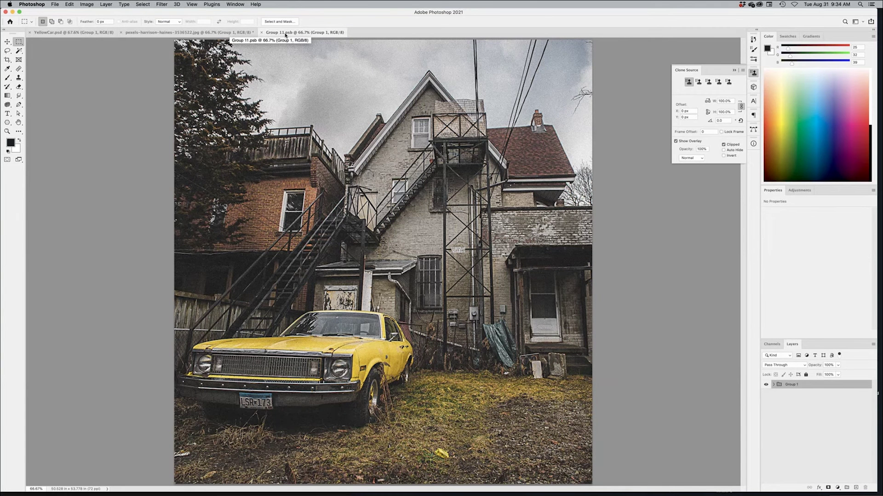
pyautogui.click(773, 384)
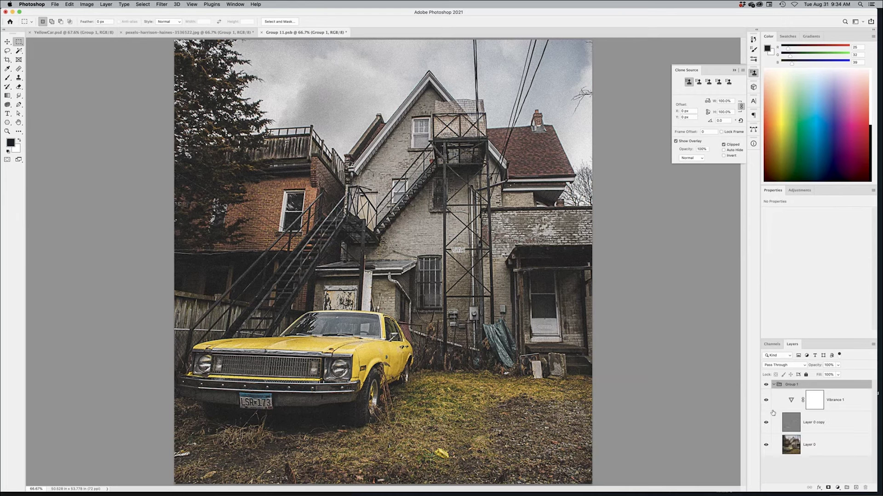
pyautogui.click(791, 445)
pyautogui.click(794, 421)
pyautogui.click(793, 443)
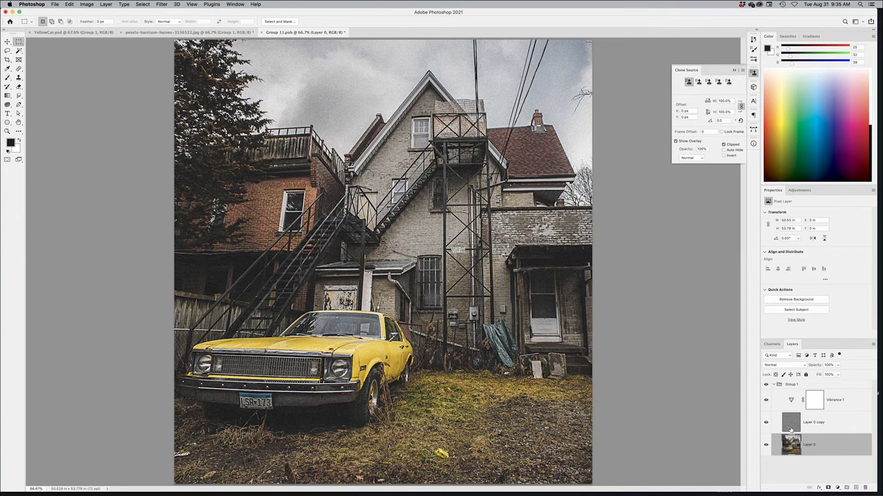
pyautogui.click(262, 32)
pyautogui.click(414, 159)
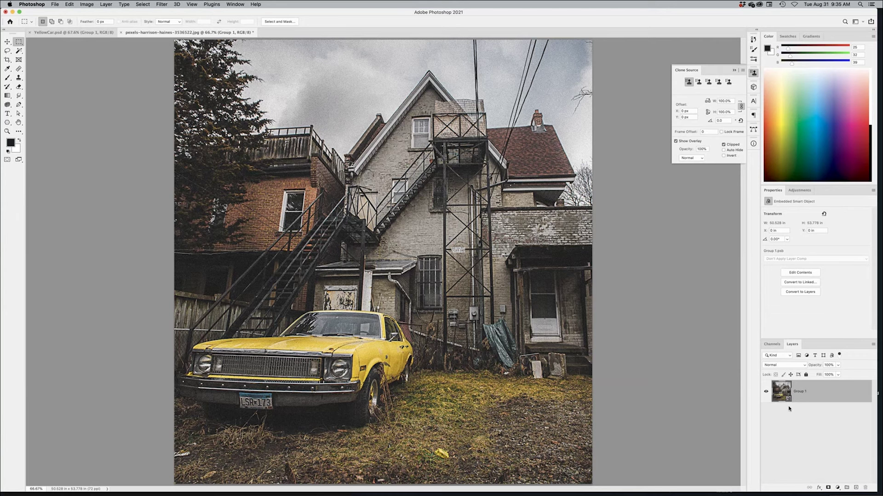
# - Start an Iris Blur on the Group 1 Smart Object and set the blur amount to 11 px
pyautogui.click(162, 5)
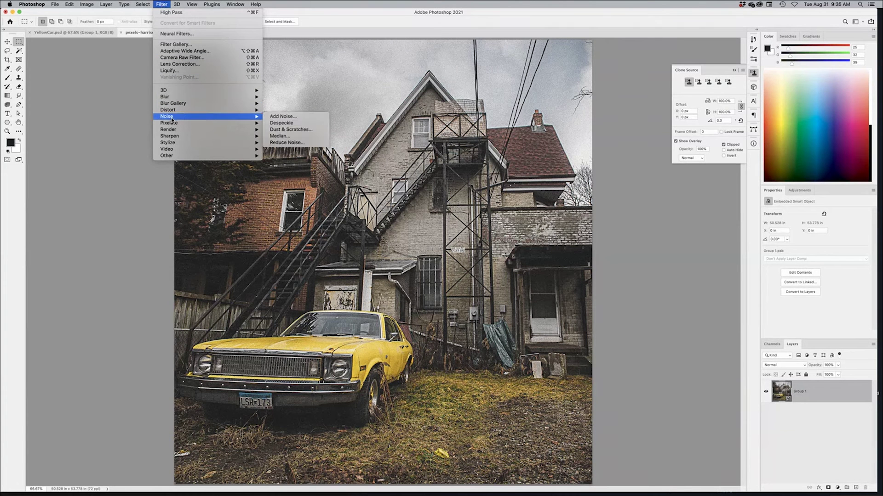
pyautogui.moveTo(172, 97)
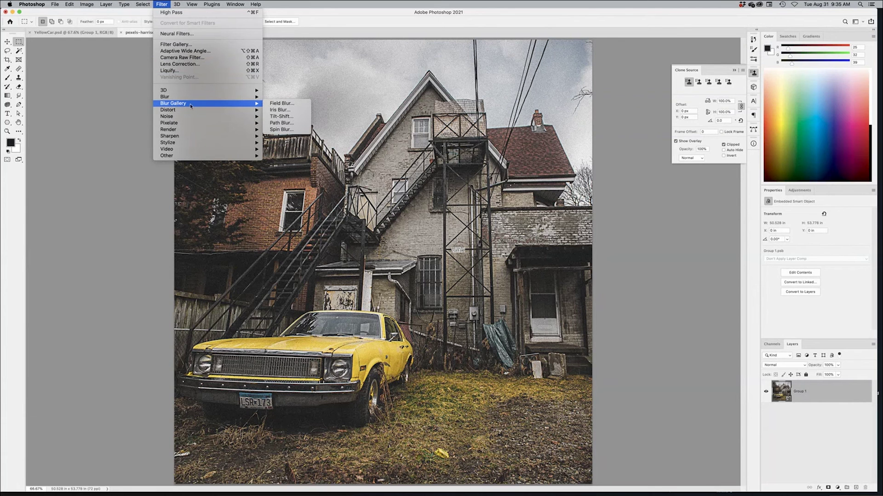
pyautogui.click(288, 110)
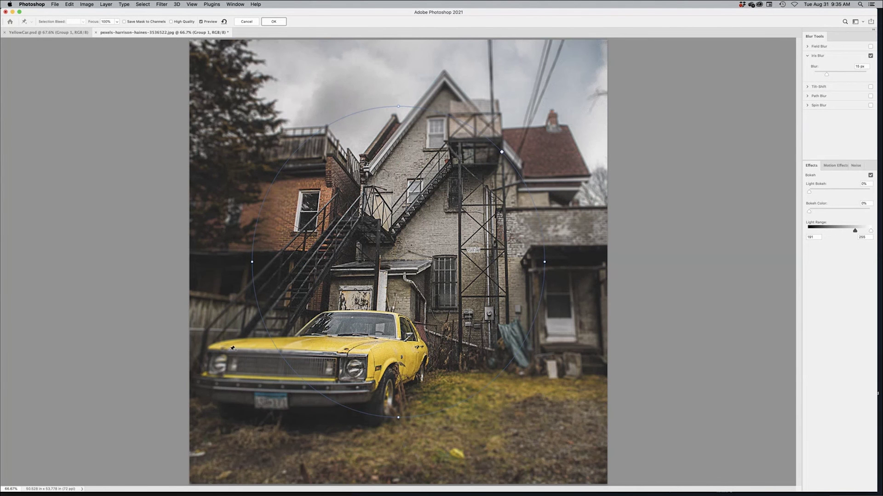
pyautogui.moveTo(399, 262)
pyautogui.moveTo(403, 271); pyautogui.dragTo(392, 256)
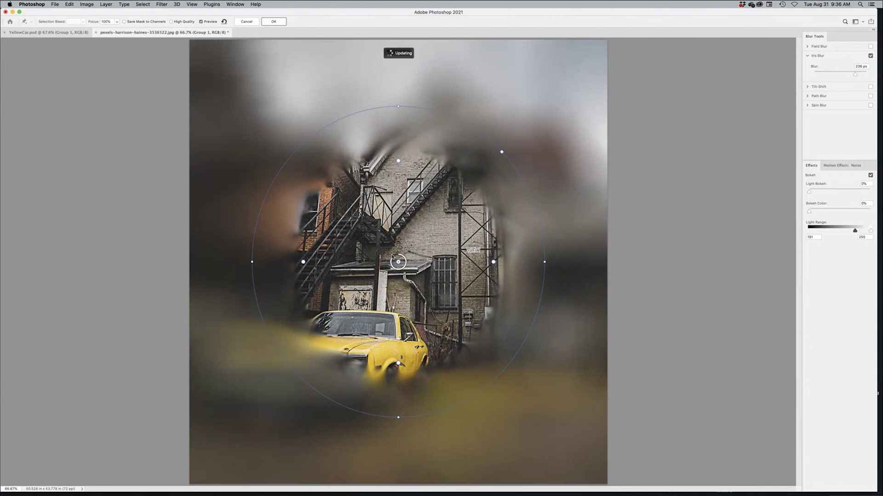
pyautogui.moveTo(393, 257); pyautogui.dragTo(409, 265)
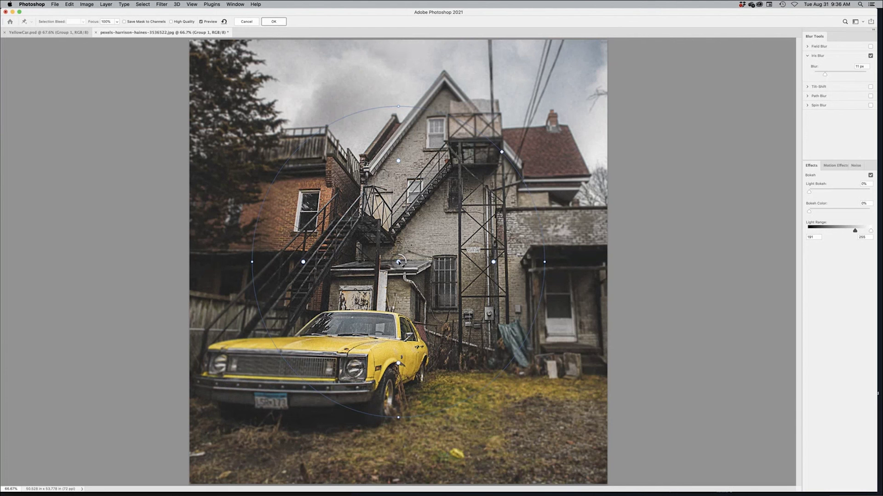
# - Center the iris blur on the front of the yellow car and shrink its sharp inner zone around the car
pyautogui.moveTo(400, 263); pyautogui.dragTo(347, 369)
pyautogui.moveTo(352, 369); pyautogui.dragTo(352, 369)
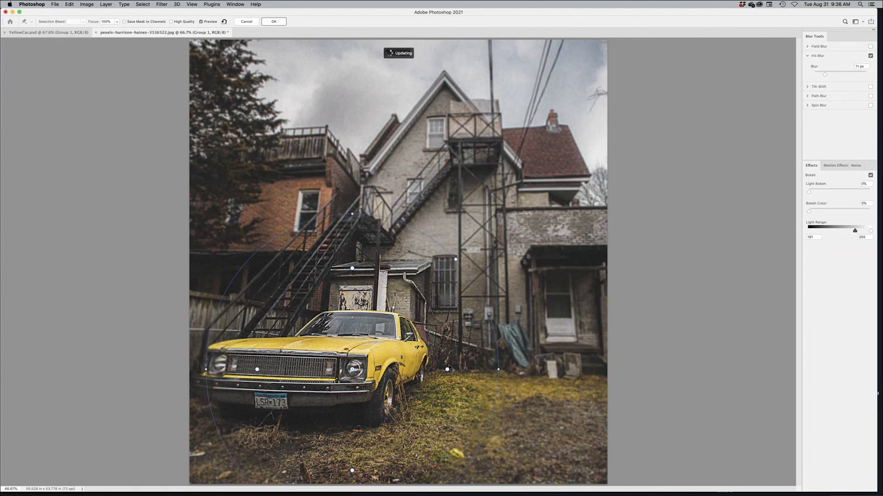
pyautogui.moveTo(448, 372); pyautogui.dragTo(402, 376)
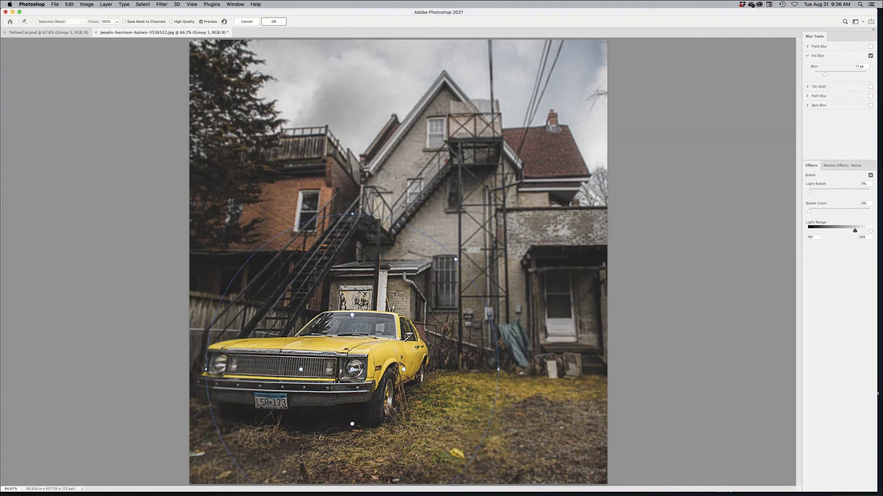
# - Widen and tilt the iris ellipse to follow the car, fine-tune its shape and position, and apply the blur
pyautogui.moveTo(502, 370); pyautogui.dragTo(546, 367)
pyautogui.moveTo(351, 214)
pyautogui.mouseDown()
pyautogui.moveTo(352, 244)
pyautogui.moveTo(308, 247)
pyautogui.mouseUp()
pyautogui.moveTo(532, 304); pyautogui.dragTo(517, 310)
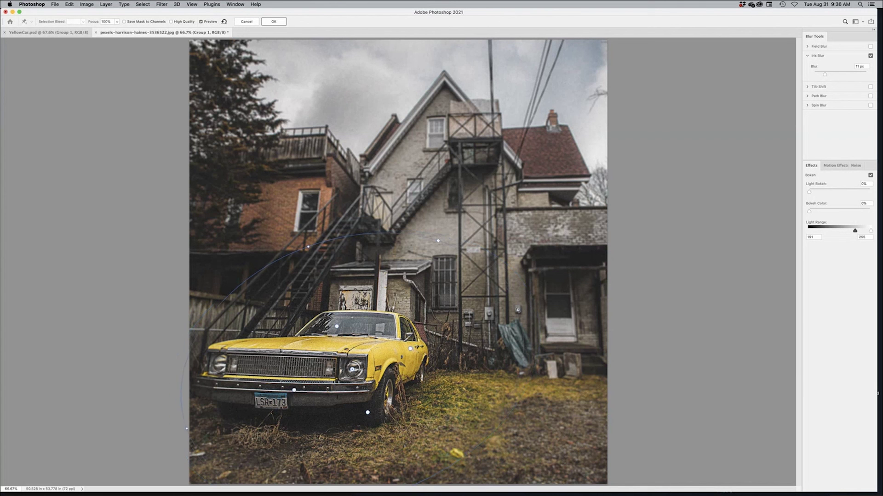
pyautogui.moveTo(314, 254); pyautogui.dragTo(314, 262)
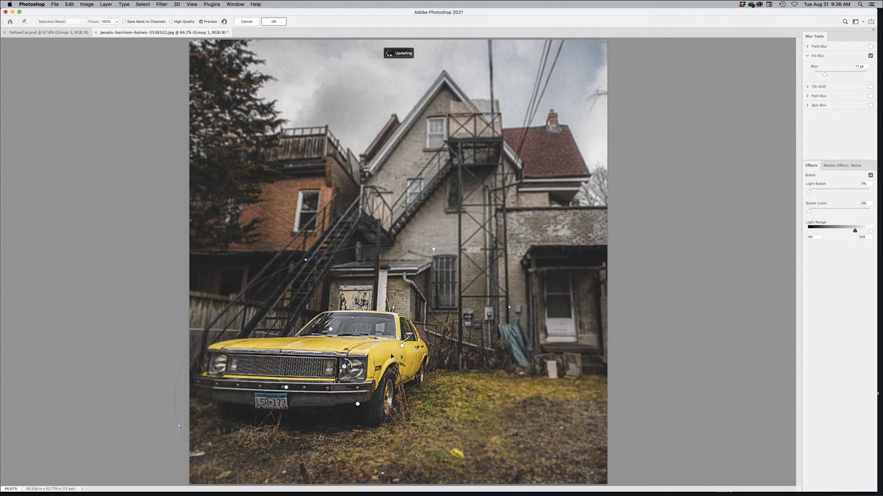
pyautogui.moveTo(397, 357); pyautogui.dragTo(386, 344)
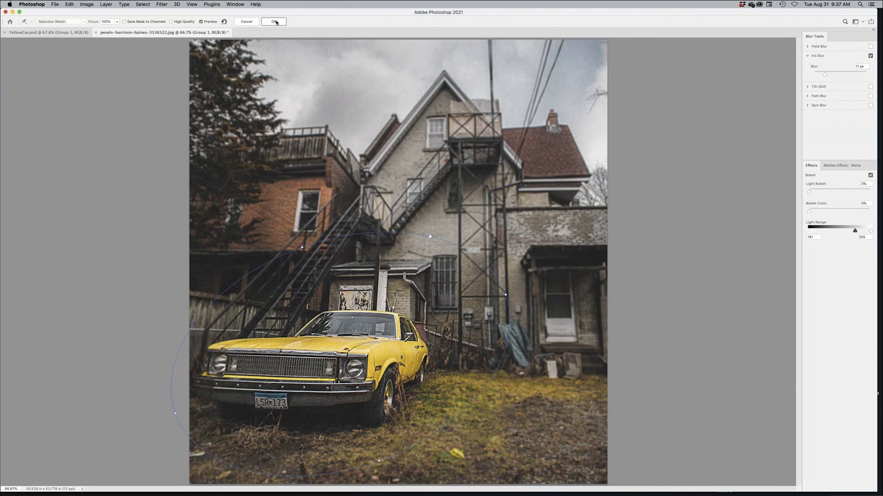
pyautogui.click(275, 22)
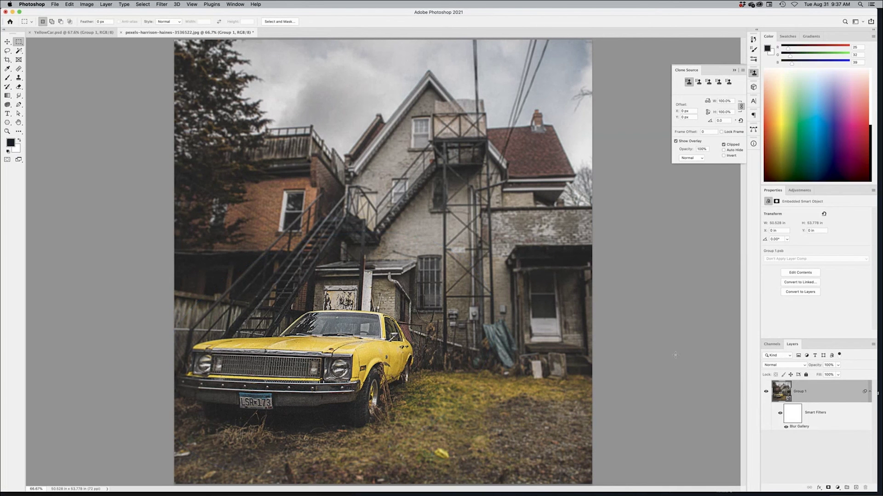
# - Compare the blurred photo with the finished YellowCar.psd, ending on the working photo
pyautogui.click(80, 32)
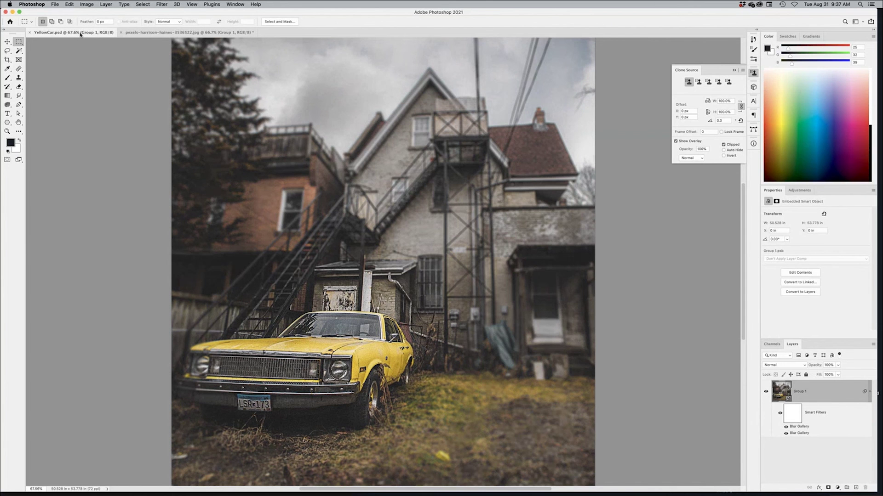
pyautogui.click(135, 32)
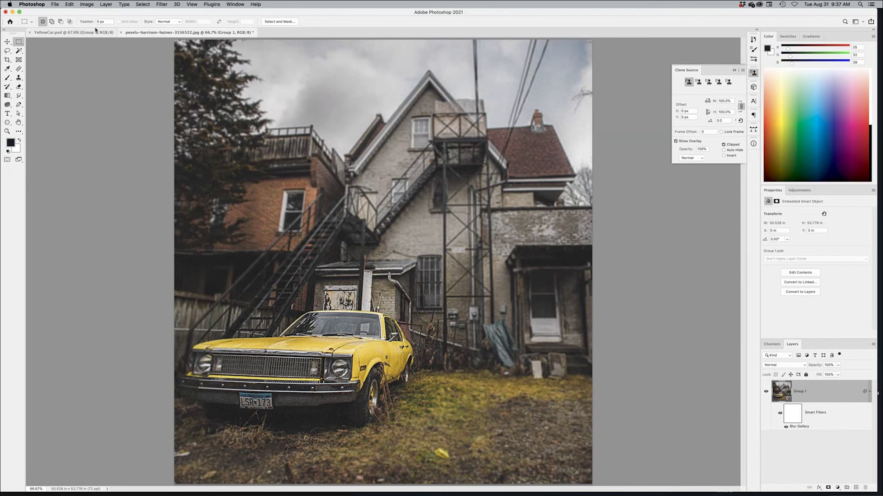
pyautogui.click(81, 32)
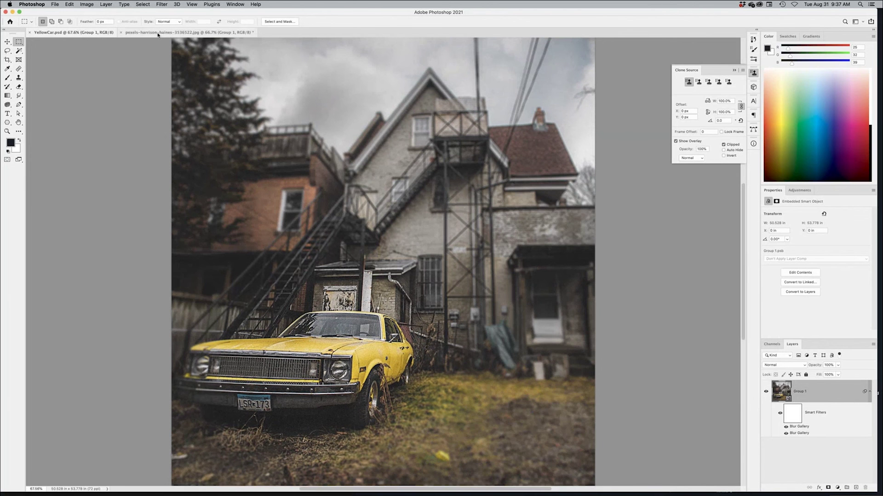
pyautogui.click(135, 32)
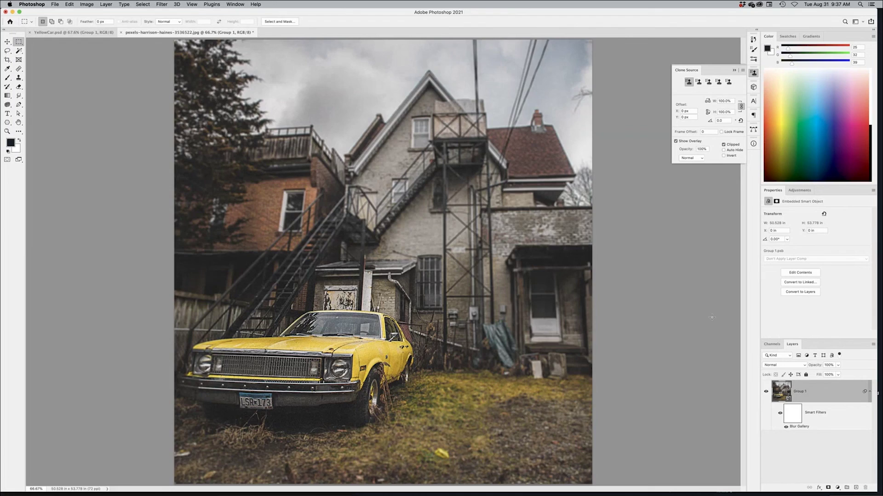
# - Examine the car's sharp details and the surrounding blur at close range
pyautogui.press('super+equal')
pyautogui.press('super+equal')
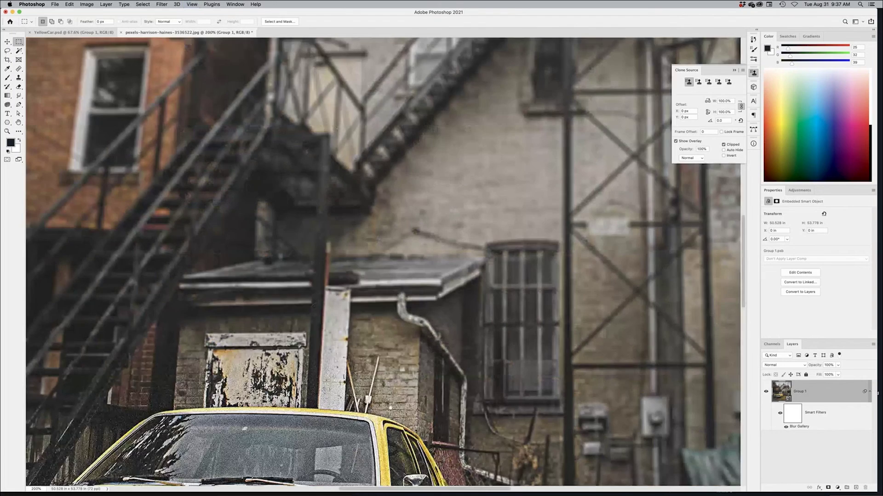
pyautogui.moveTo(411, 344); pyautogui.dragTo(441, 248)
pyautogui.scroll(-5, 441, 248)
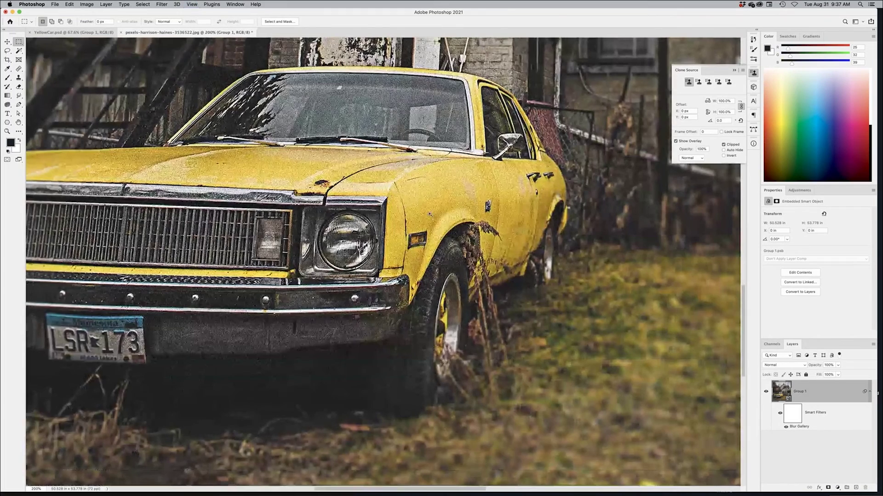
pyautogui.scroll(4, 442, 214)
pyautogui.scroll(2, 442, 214)
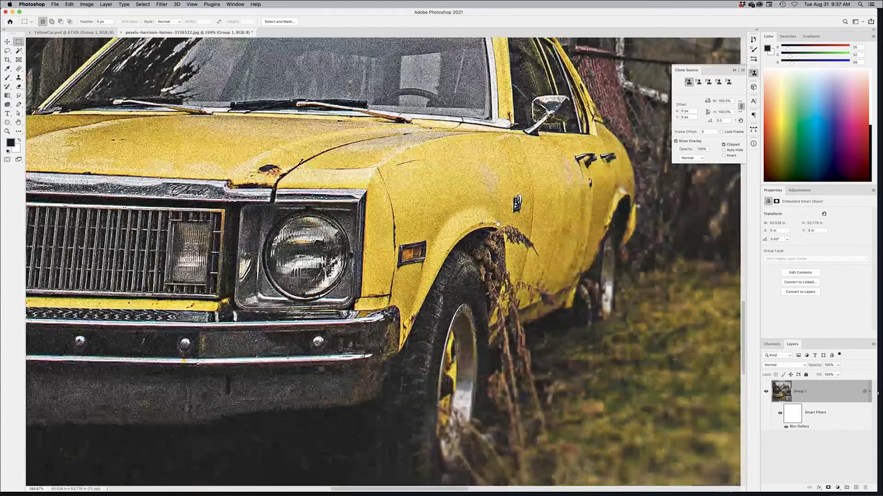
# - Inspect how the blur falls off from the car's side across the yard and buildings, ending on the whole photo
pyautogui.hscroll(5, 498, 225)
pyautogui.scroll(2, 456, 228)
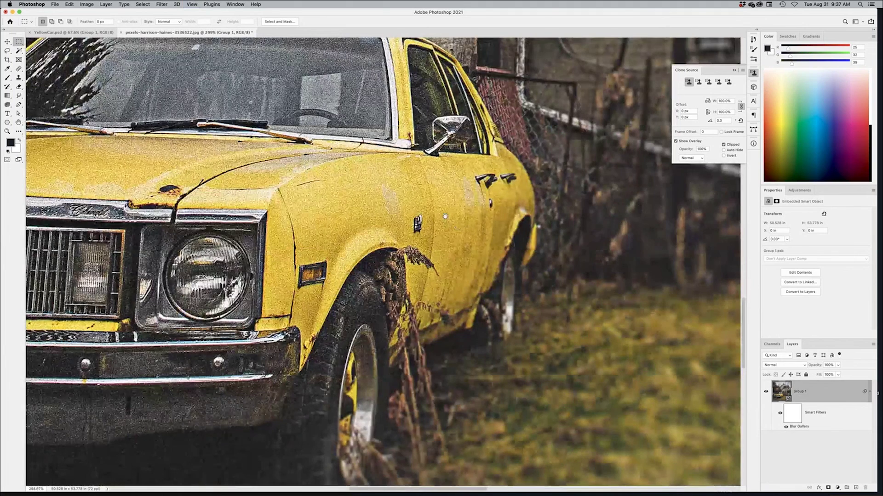
pyautogui.scroll(-4, 452, 189)
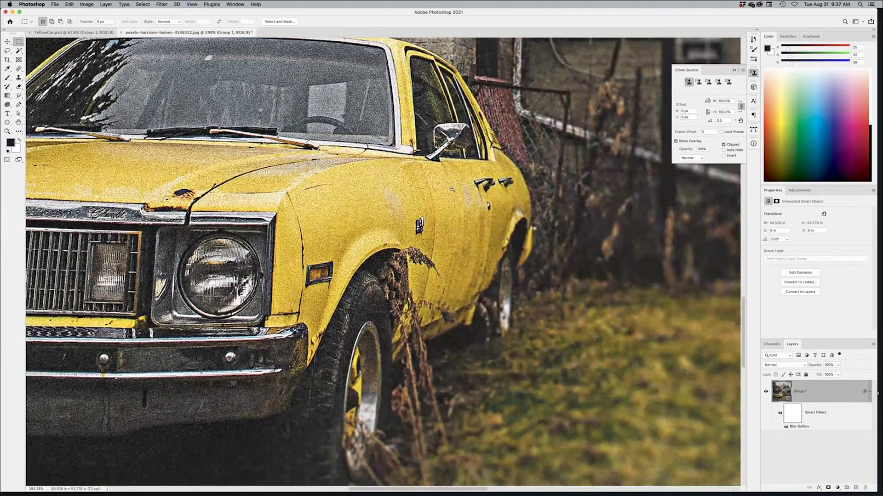
pyautogui.scroll(2, 243, 222)
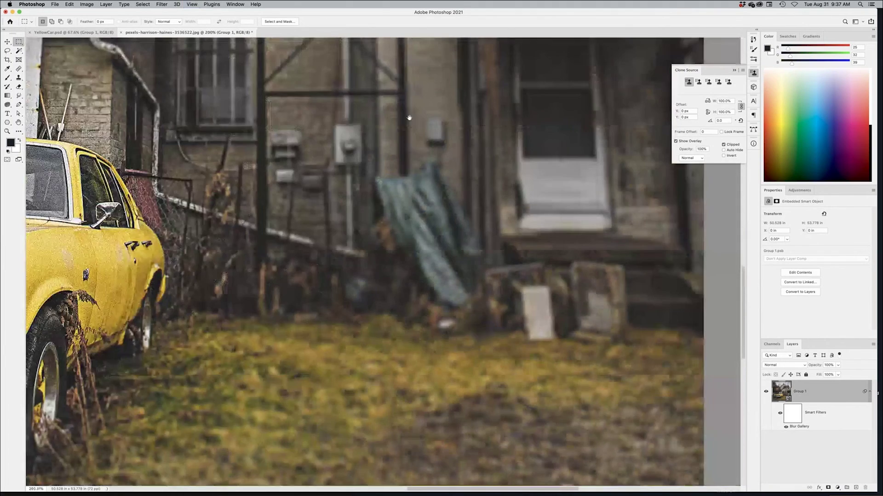
pyautogui.scroll(15, 408, 118)
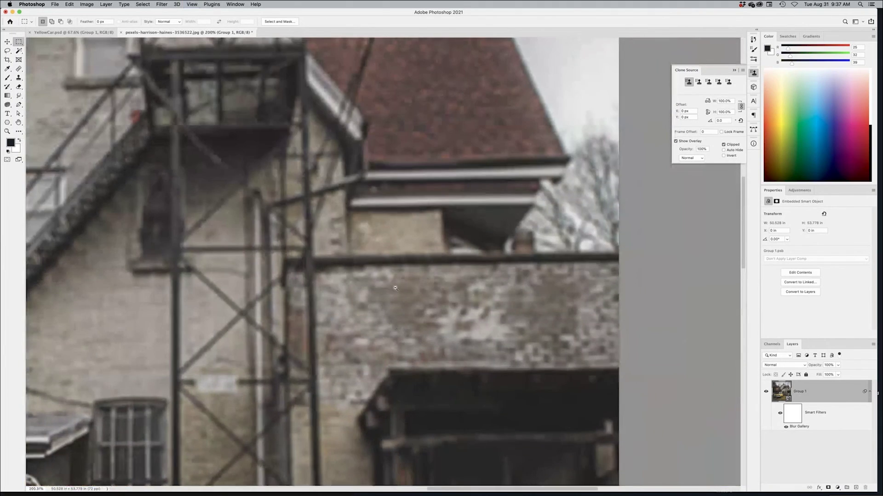
pyautogui.scroll(-4, 395, 288)
pyautogui.scroll(-5, 460, 229)
pyautogui.scroll(2, 563, 160)
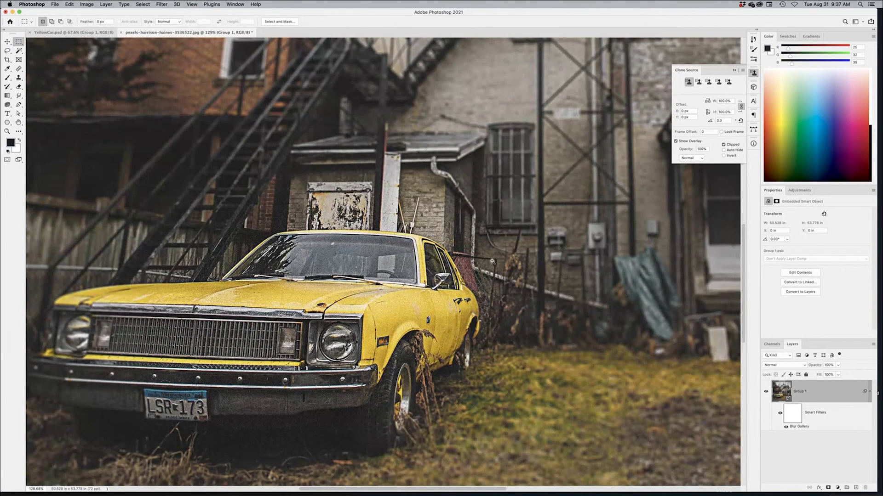
pyautogui.scroll(-3, 487, 260)
pyautogui.scroll(-2, 473, 291)
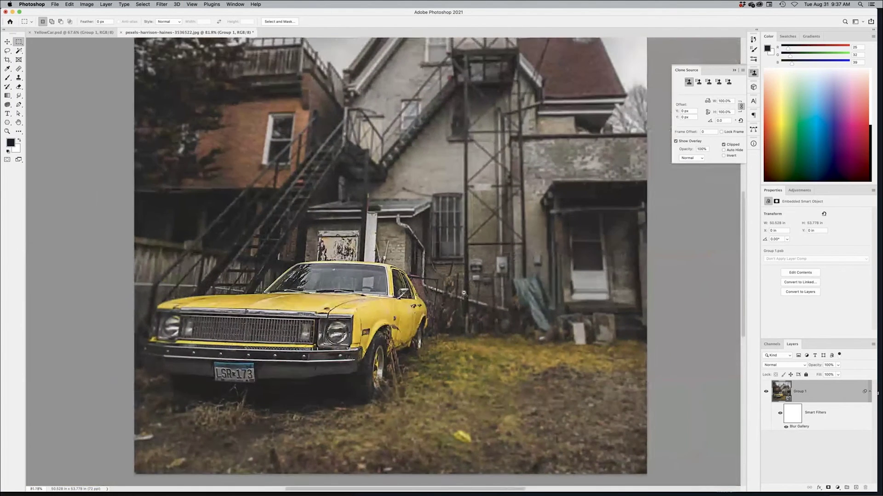